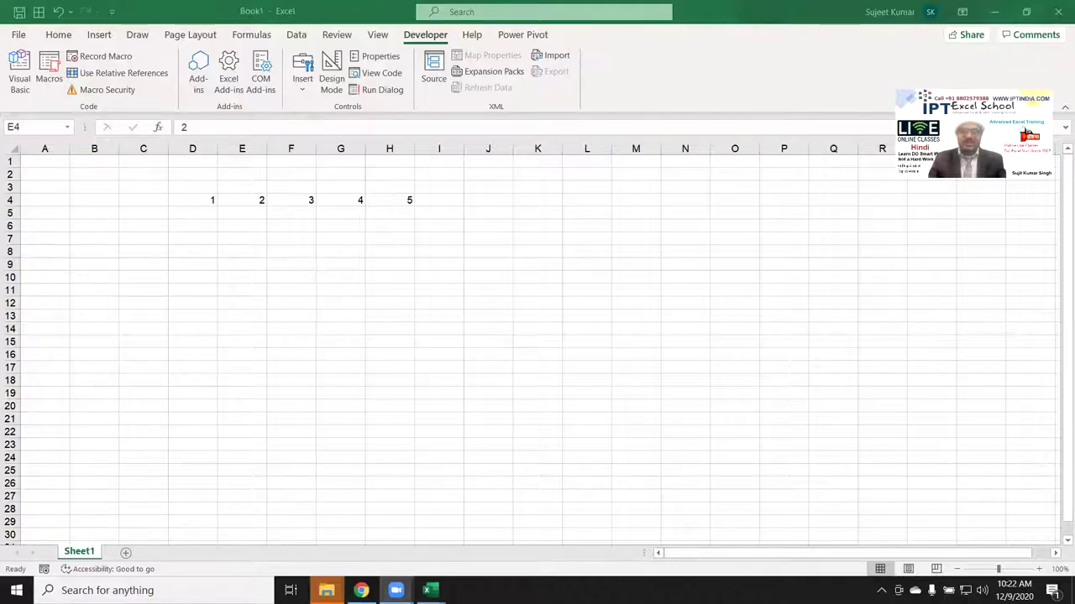
key("alt+Tab")
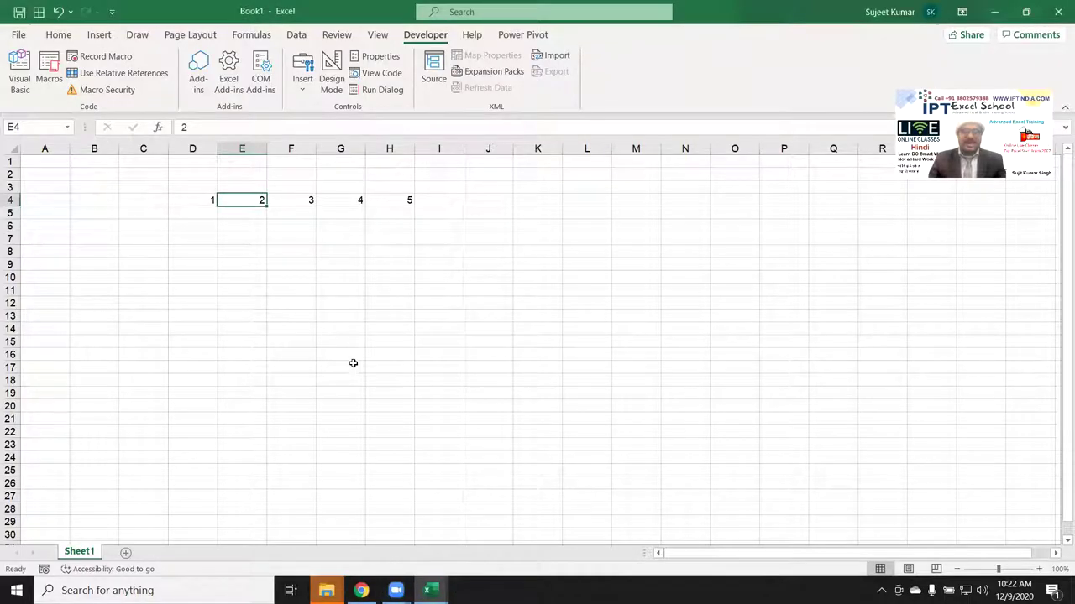
left_click(325, 590)
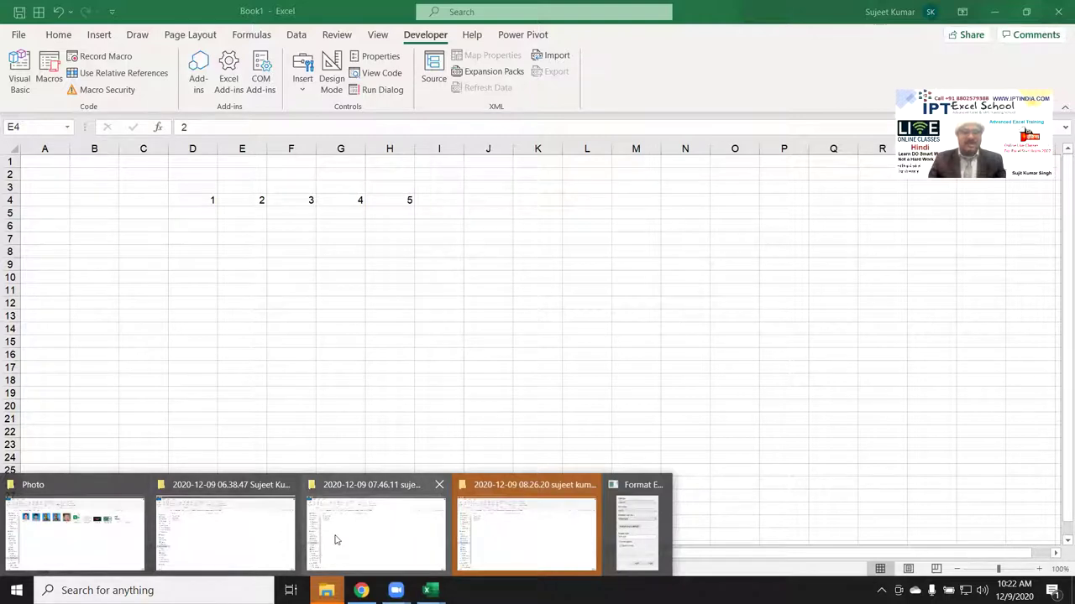
left_click(115, 537)
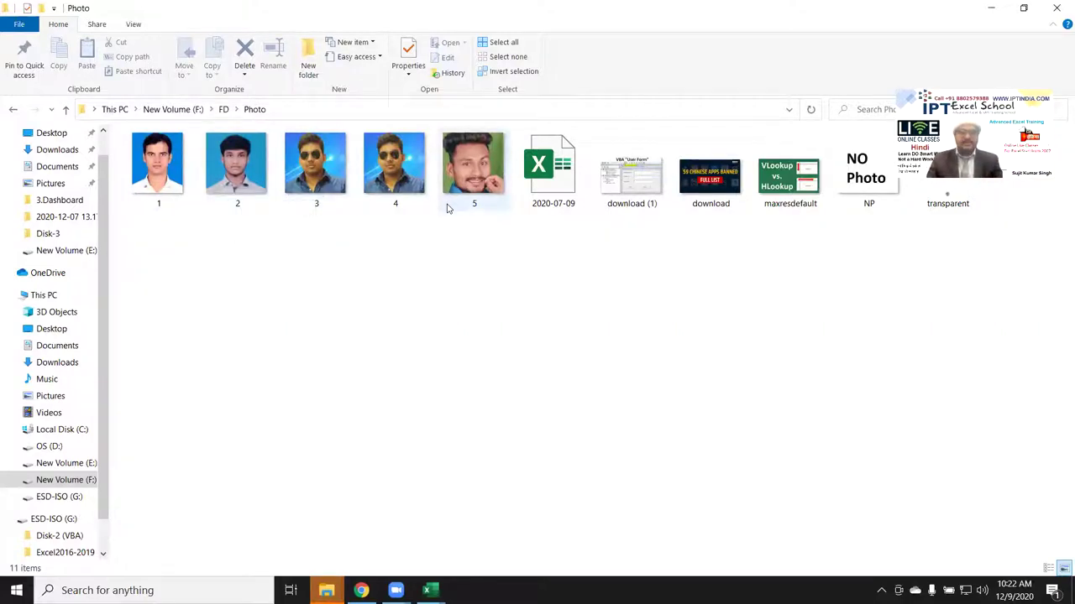
key("alt+Tab")
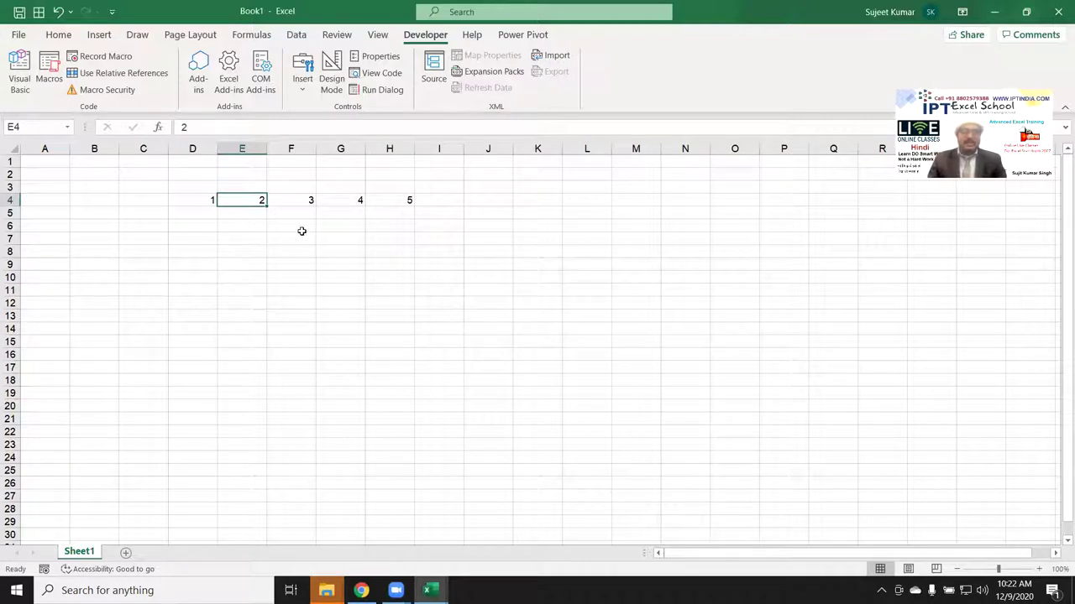
left_click(303, 200)
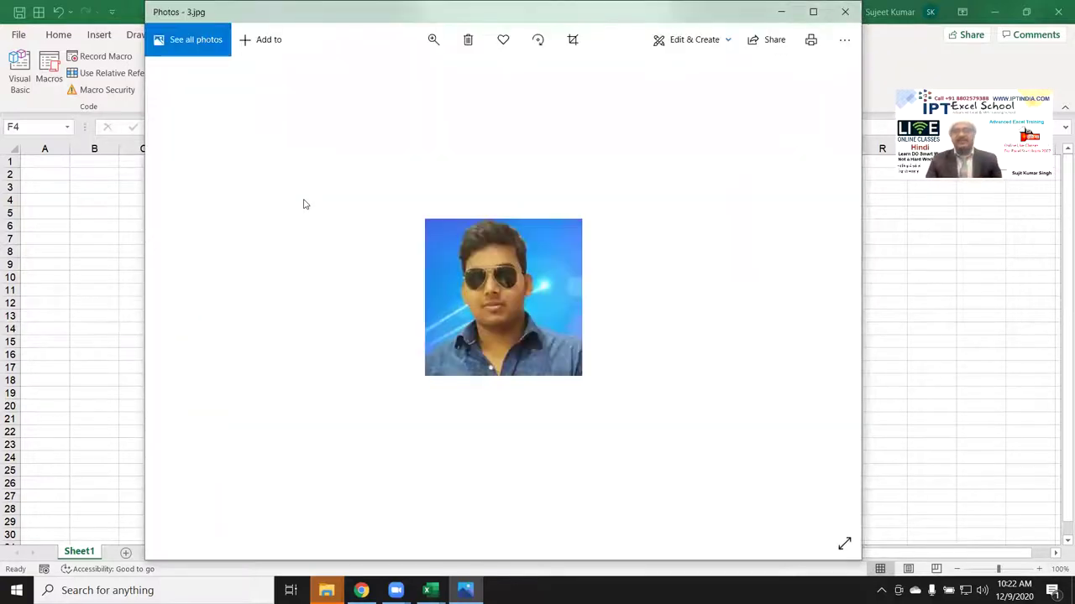
key("alt+Tab")
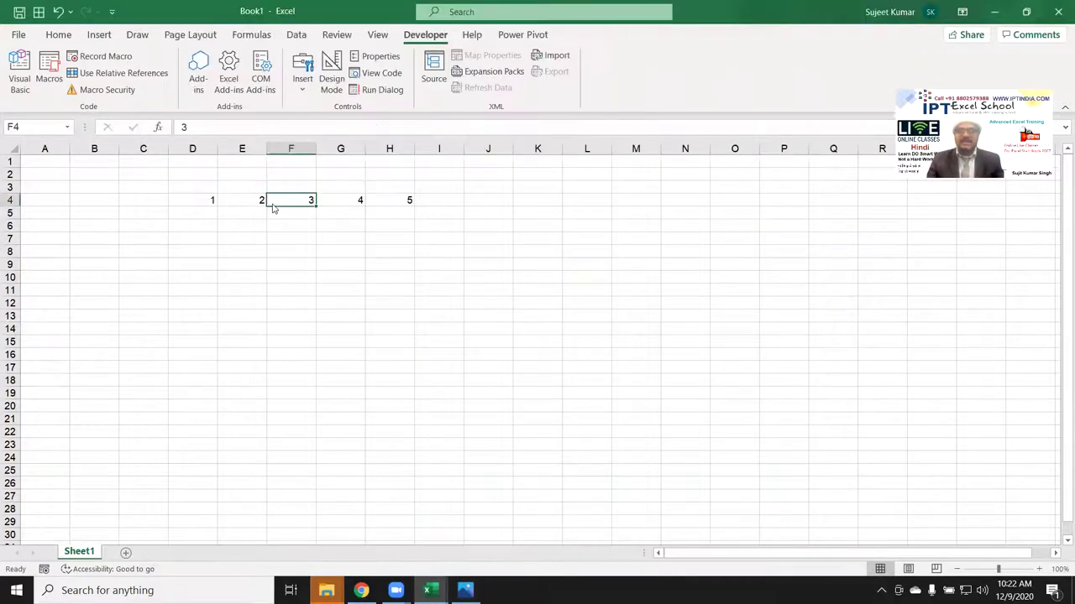
key("alt+Tab")
key("alt+Tab")
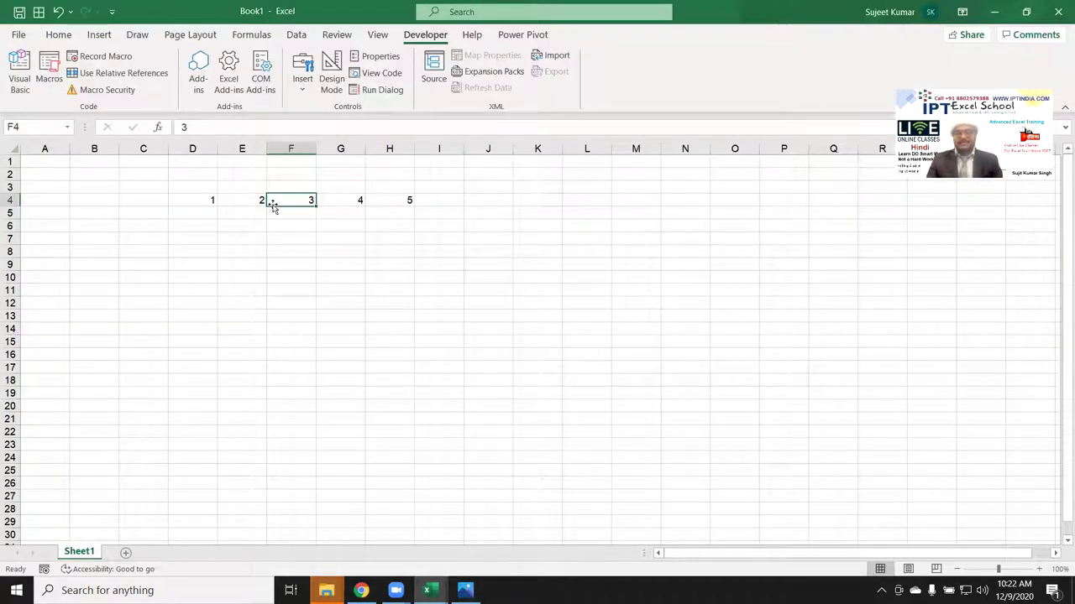
left_click(358, 201)
key("alt+Tab")
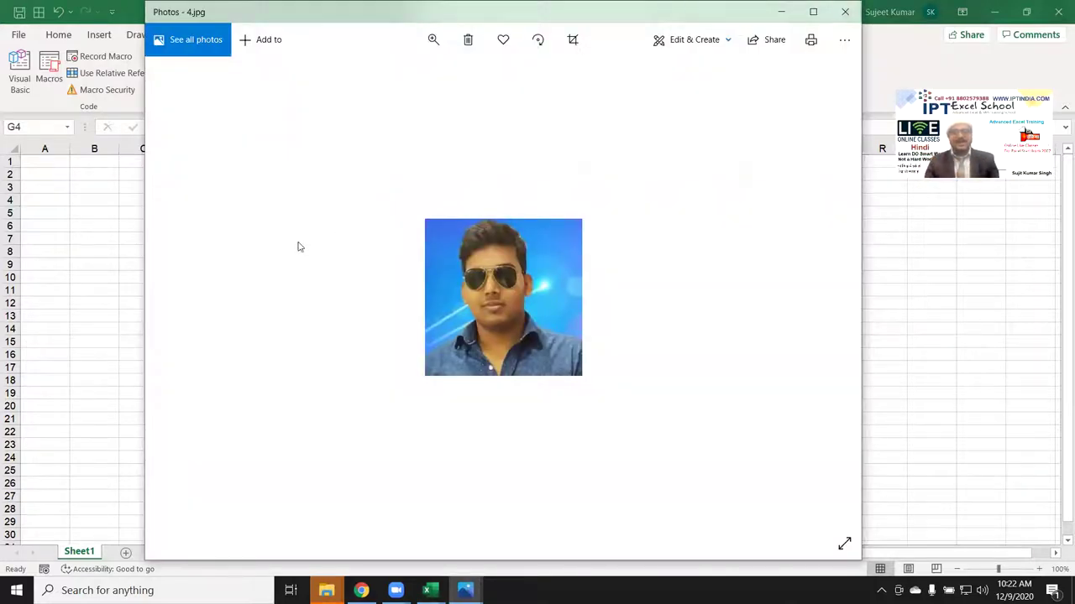
key("alt+Tab")
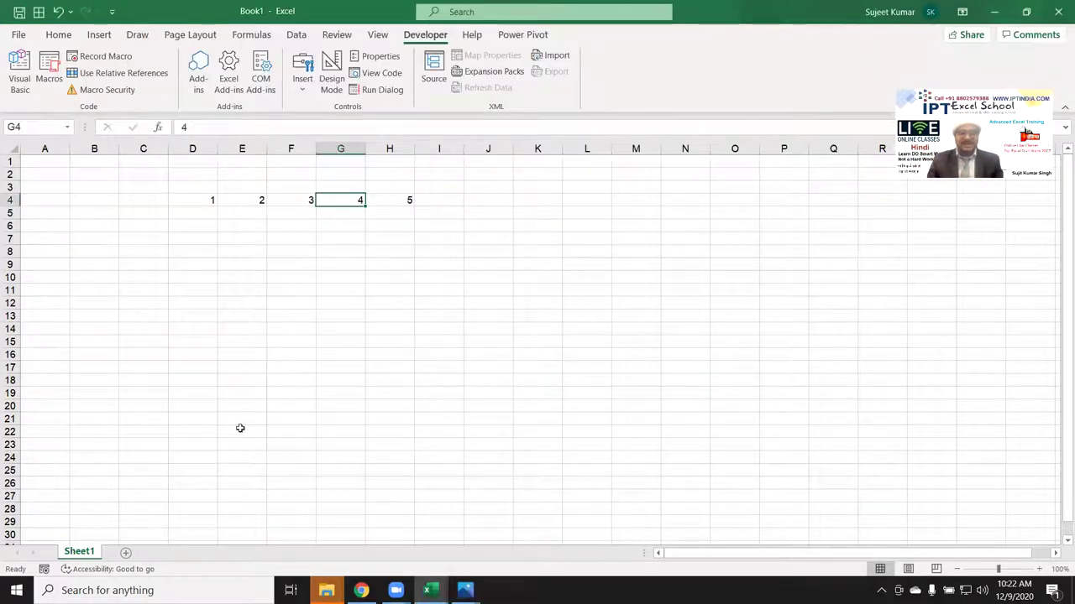
left_click(125, 554)
Enter the numbers 1, 2, 3, 4 and 5 down cells A1 to A5 of Sheet2.
type("1")
key("Return")
type("2")
key("Return")
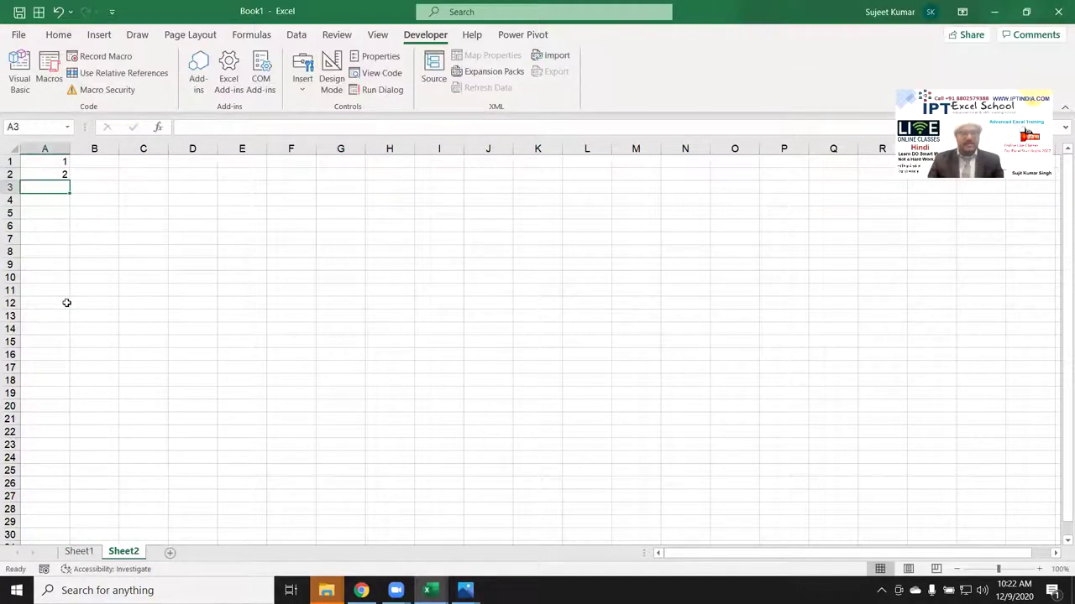
type("3")
key("Return")
type("4")
key("Return")
type("5")
key("Return")
Open Sheet2's code window through the sheet tab's View Code option.
left_click(49, 174)
right_click(128, 556)
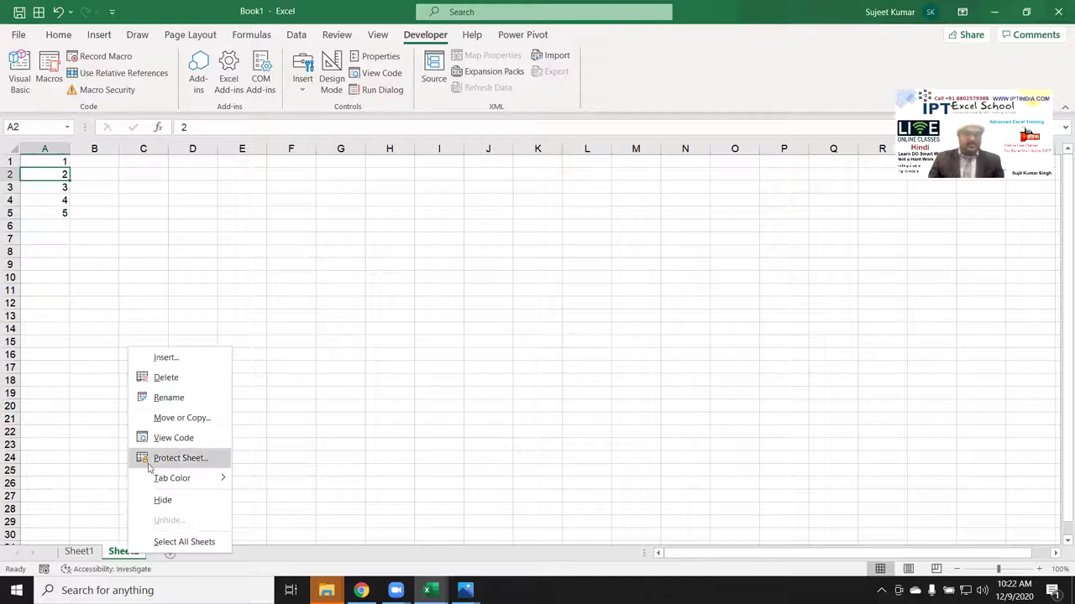
left_click(177, 418)
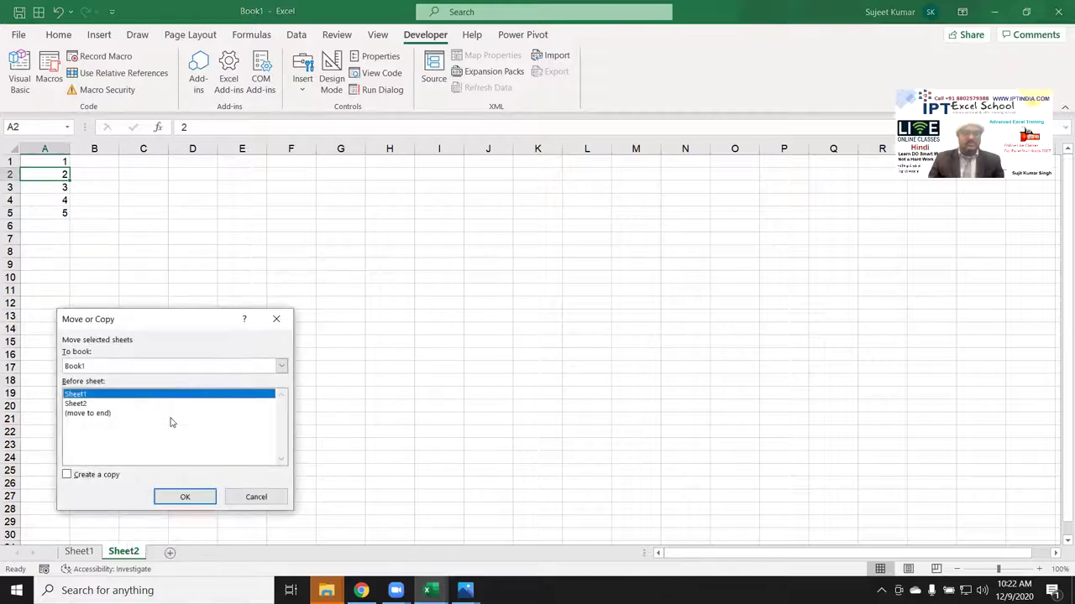
key("Escape")
right_click(132, 554)
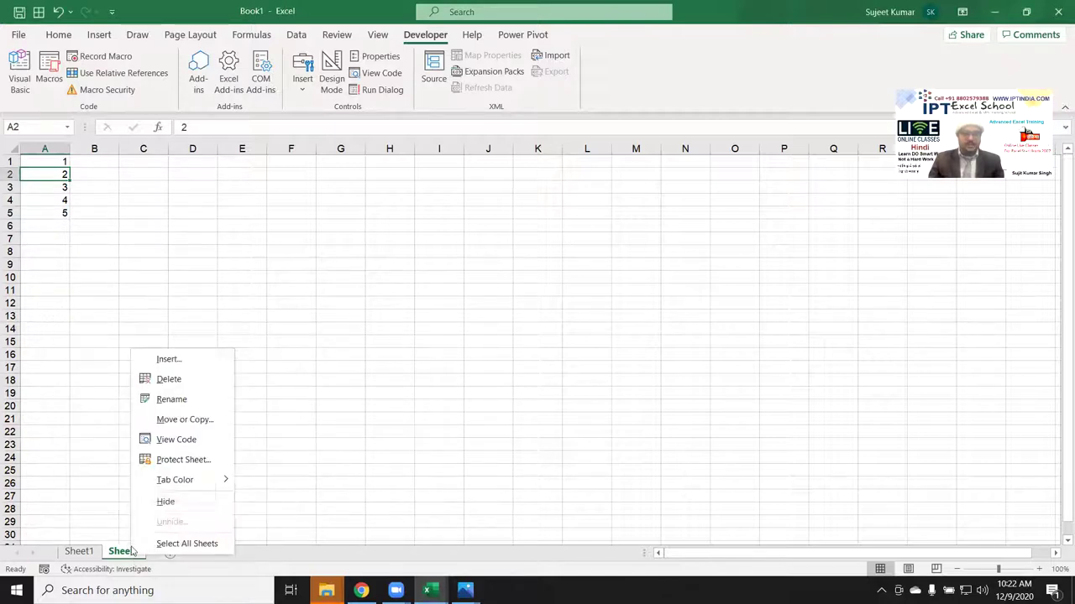
left_click(171, 441)
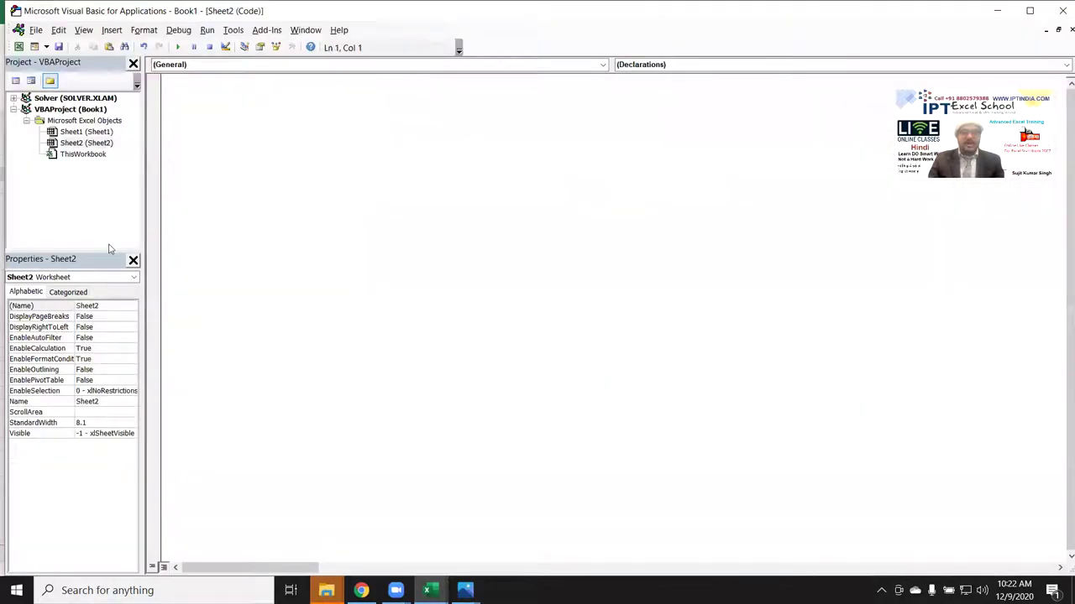
Create Sheet2's Worksheet_SelectionChange handler by choosing Worksheet from the Object list, with a blank body line.
left_click(185, 66)
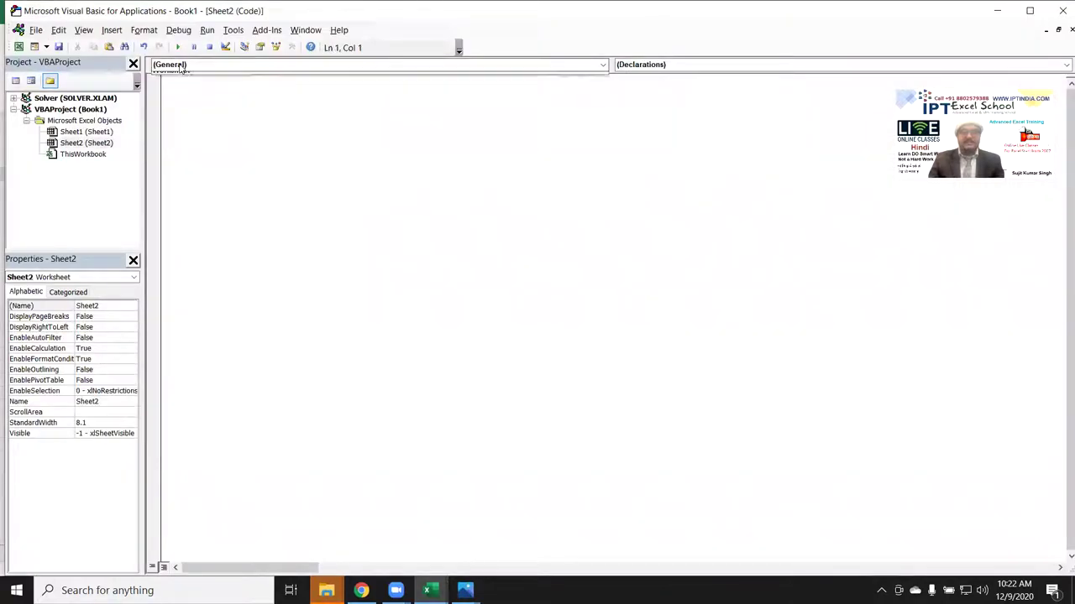
left_click(189, 85)
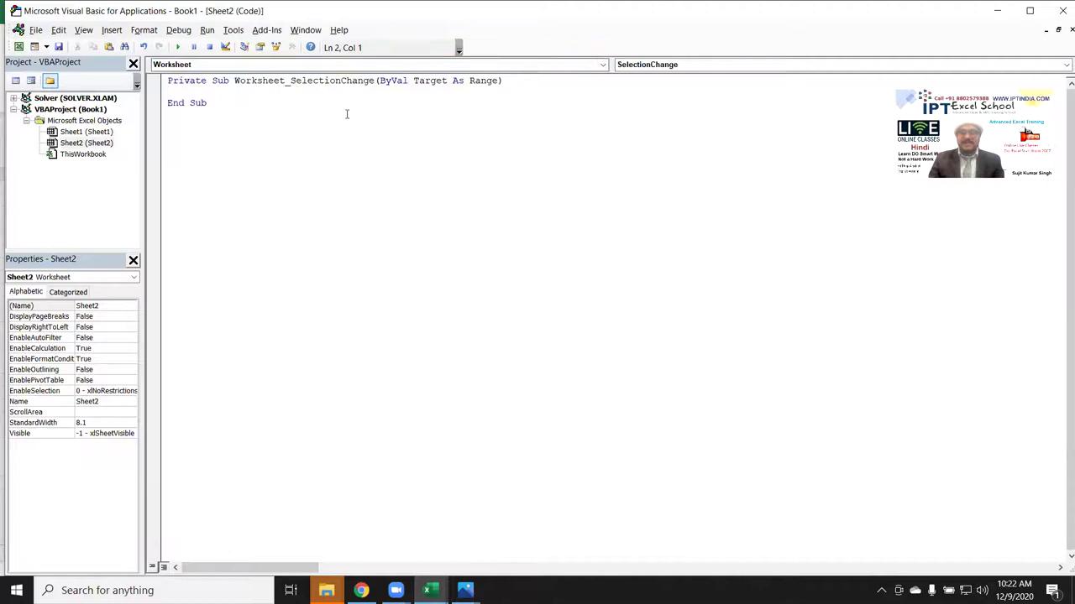
key("Return")
key("Return")
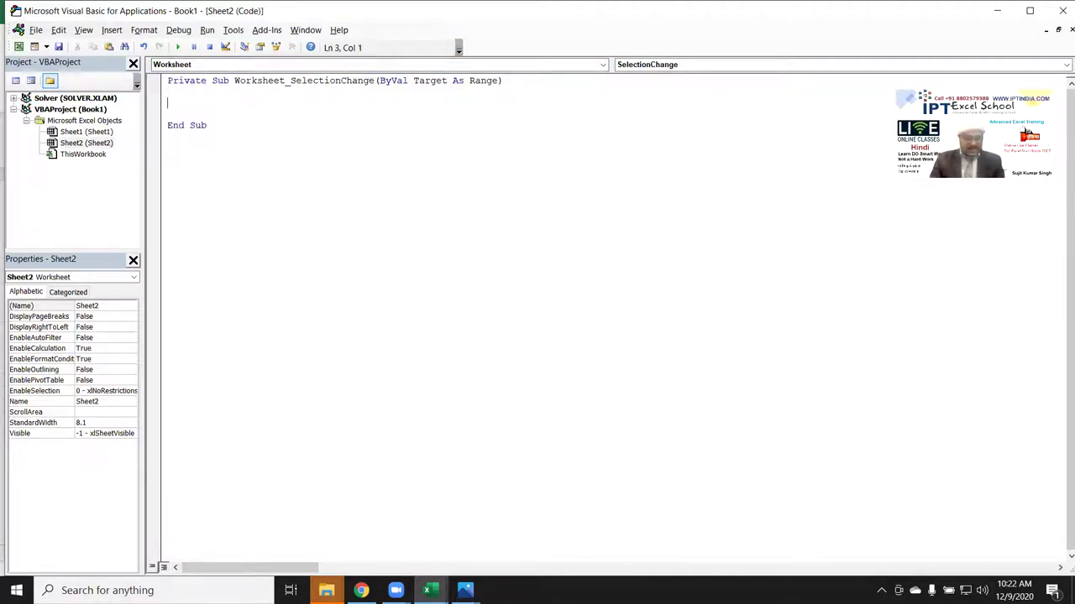
Begin the handler body with activeworkbook.FollowHyperlink( using the autocomplete suggestion.
type("activeworkbook.")
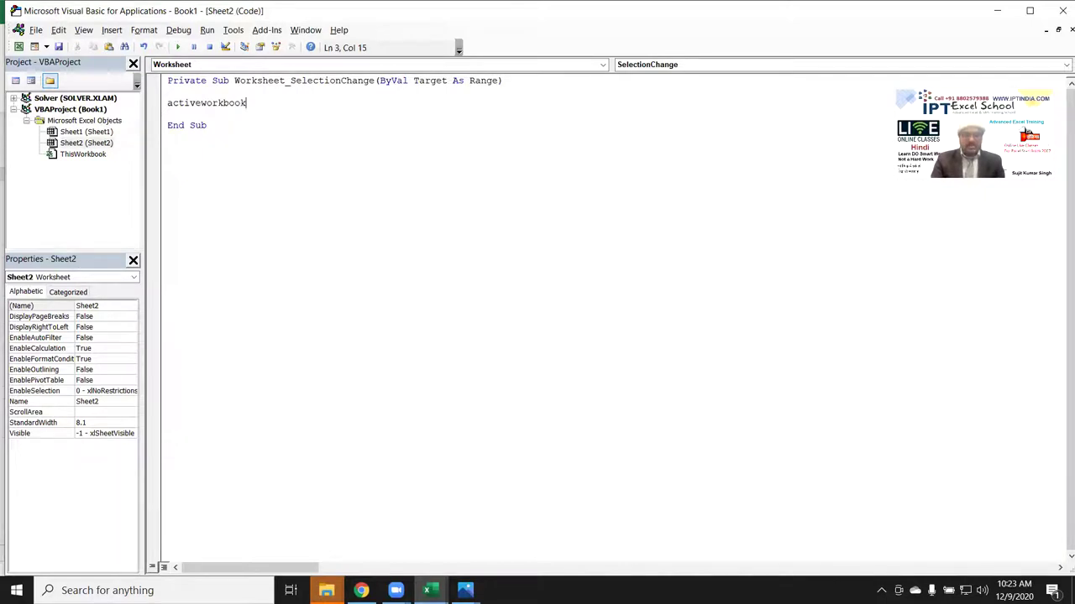
type("fo")
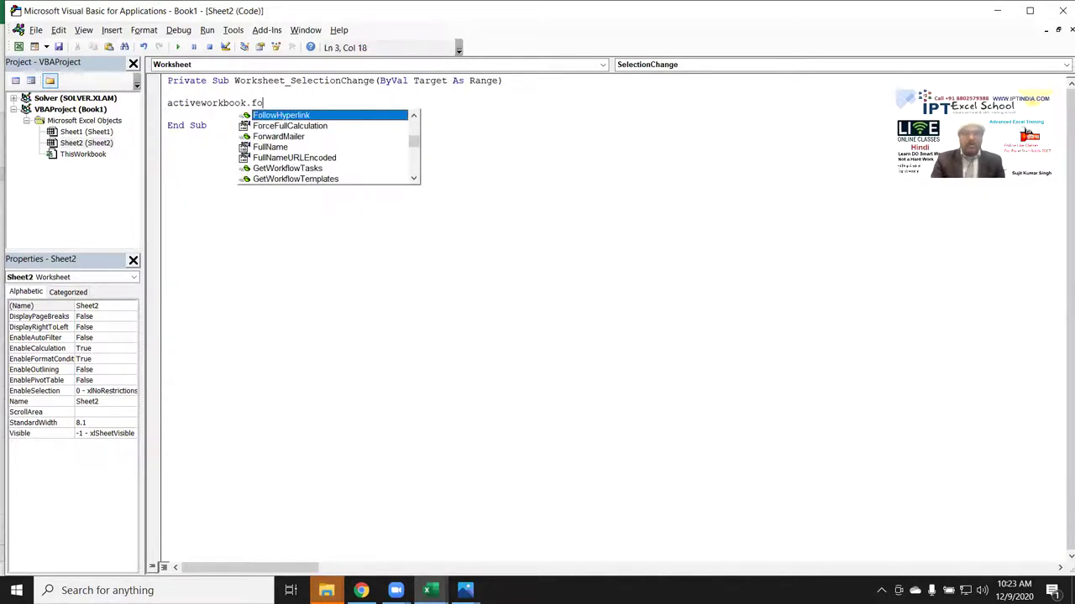
key("Tab")
type("(")
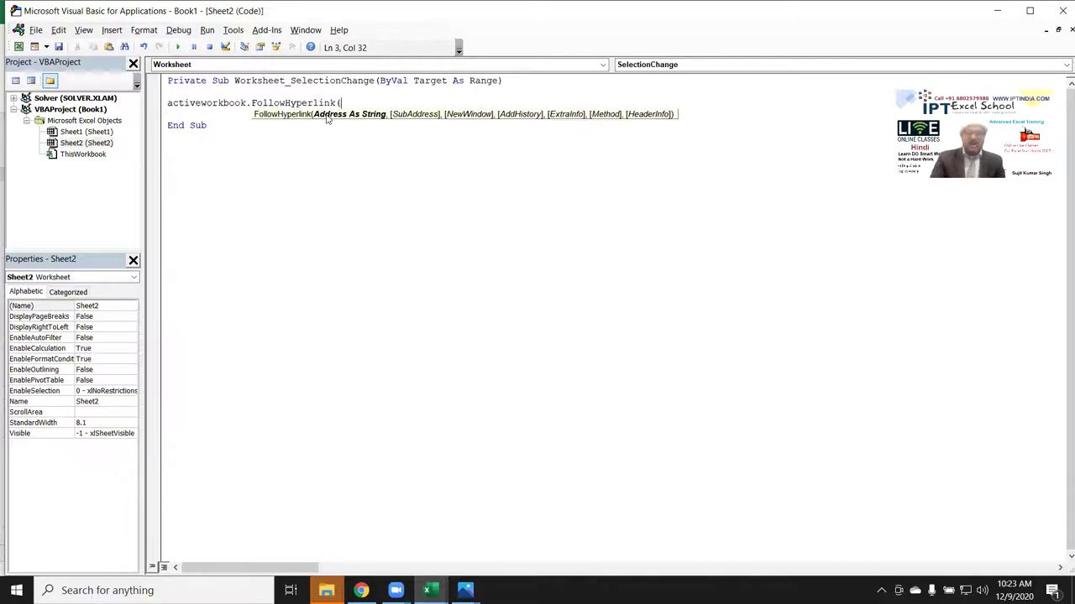
key("alt+Tab")
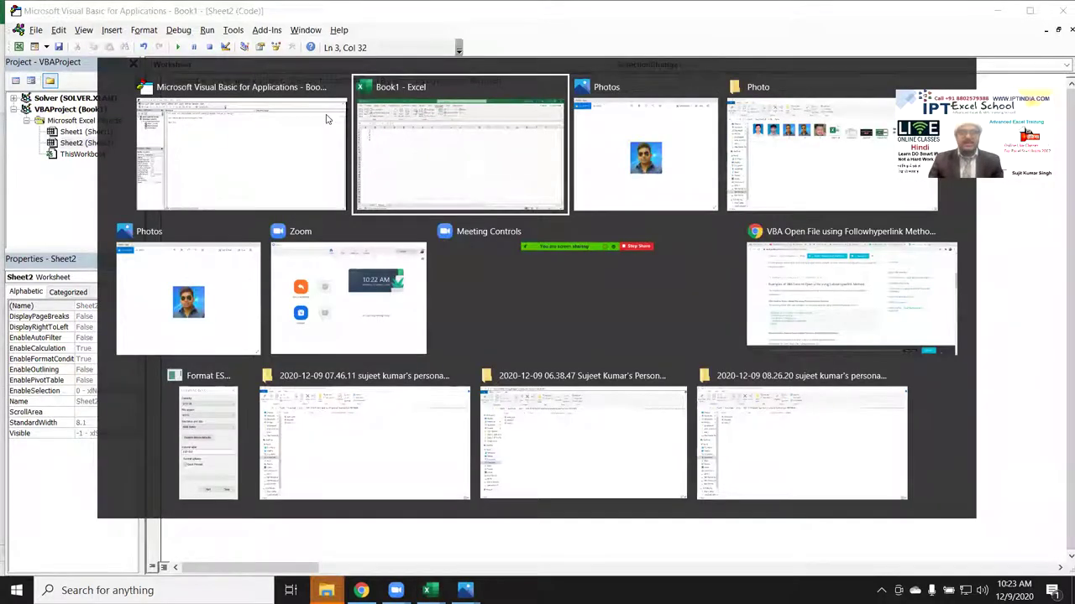
key("Tab")
key("alt+Tab")
key("Tab")
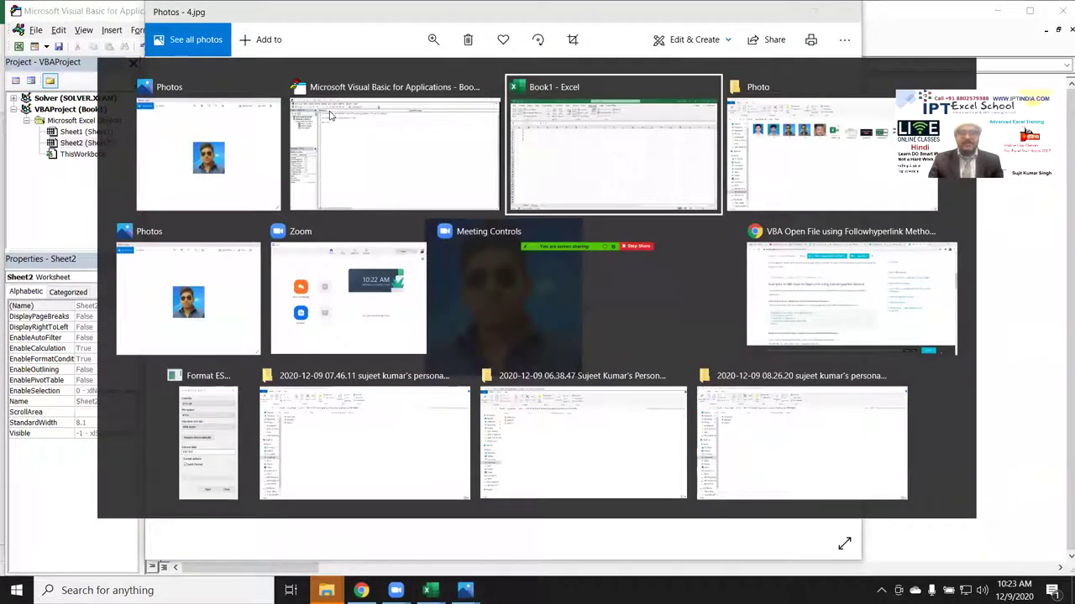
key("Tab")
left_click(303, 111)
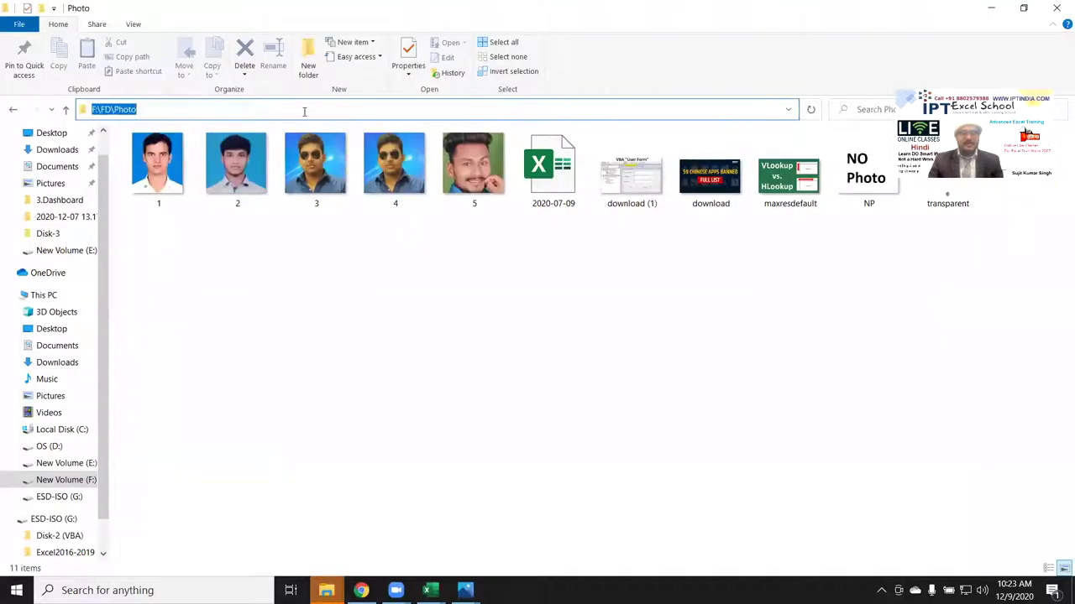
key("Escape")
key("alt+Tab")
key("alt+Tab")
key("Tab")
type("\"")
key("ctrl+v")
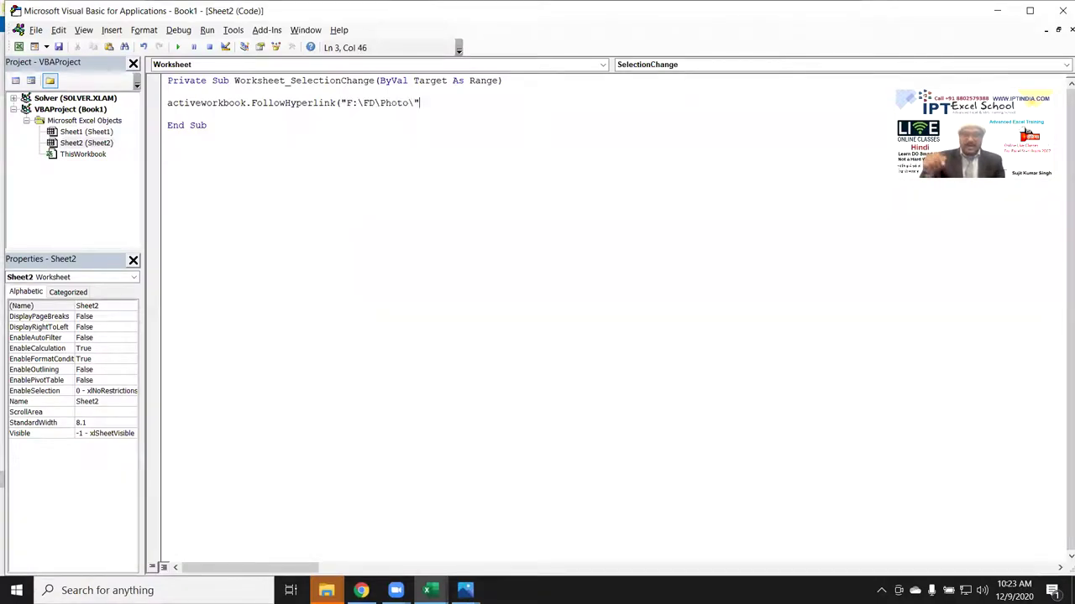
Append & ActiveCell.Value to the hyperlink path, picking the Value property suggestion.
type(" & activecel")
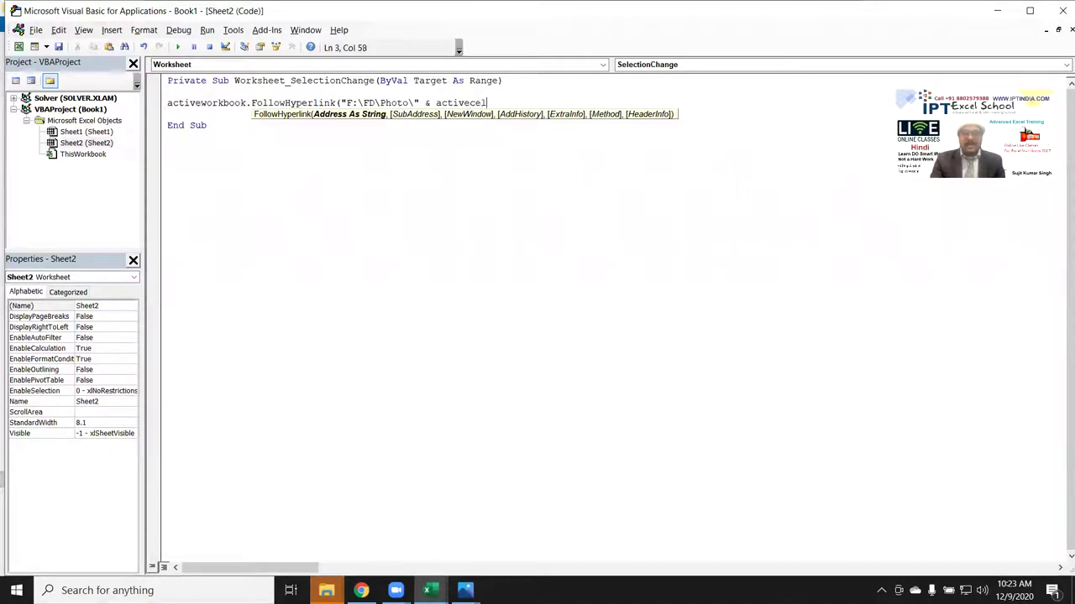
type("l.")
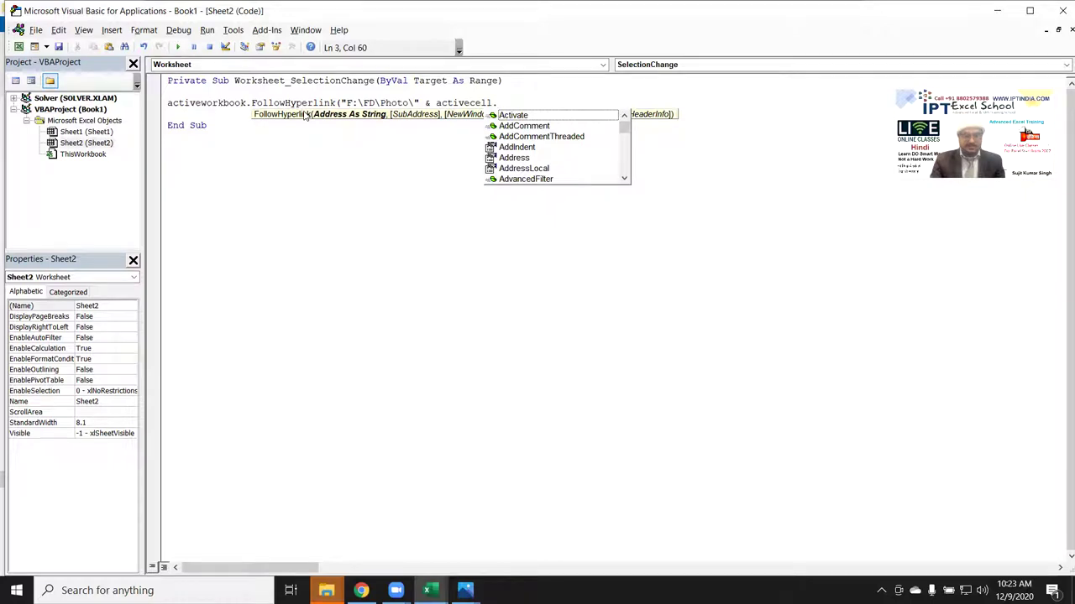
type("v")
key("Down")
key("Tab")
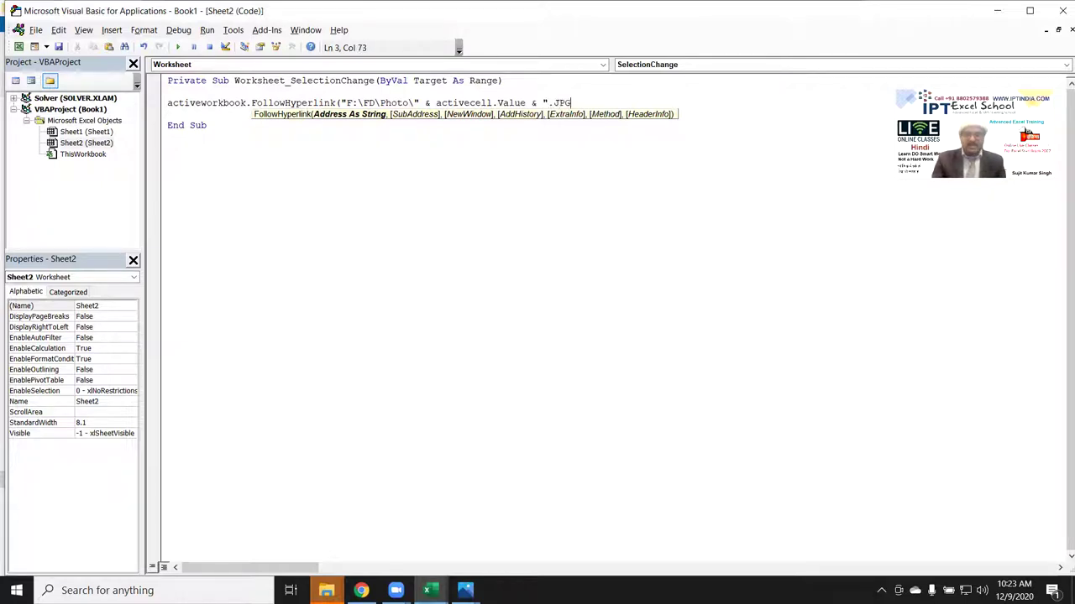
Close the FollowHyperlink call after ".JPG", removing the stray comma, and end the line.
type(")")
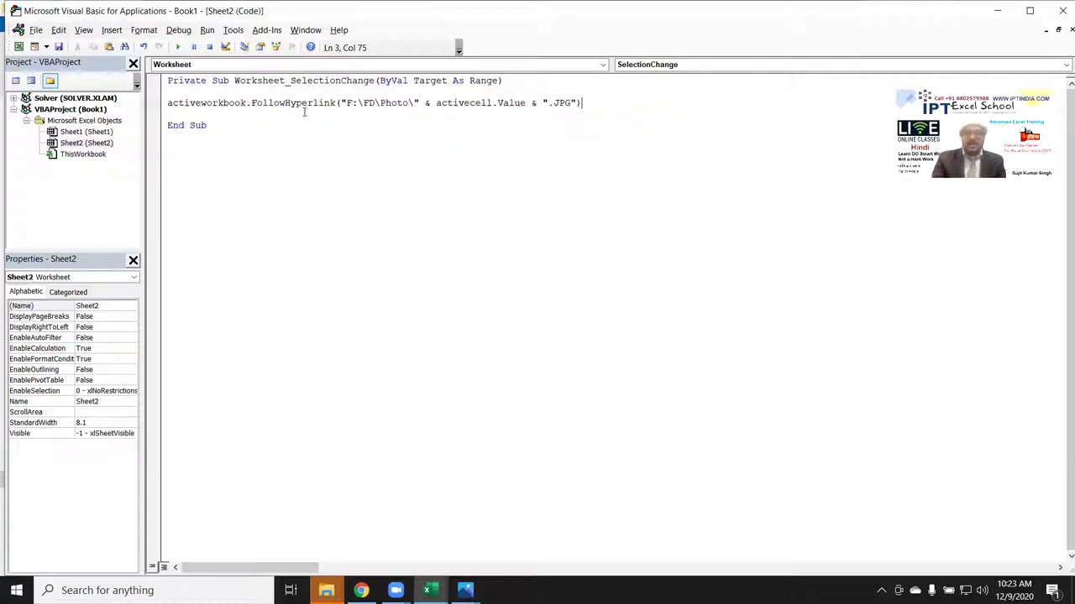
type(",")
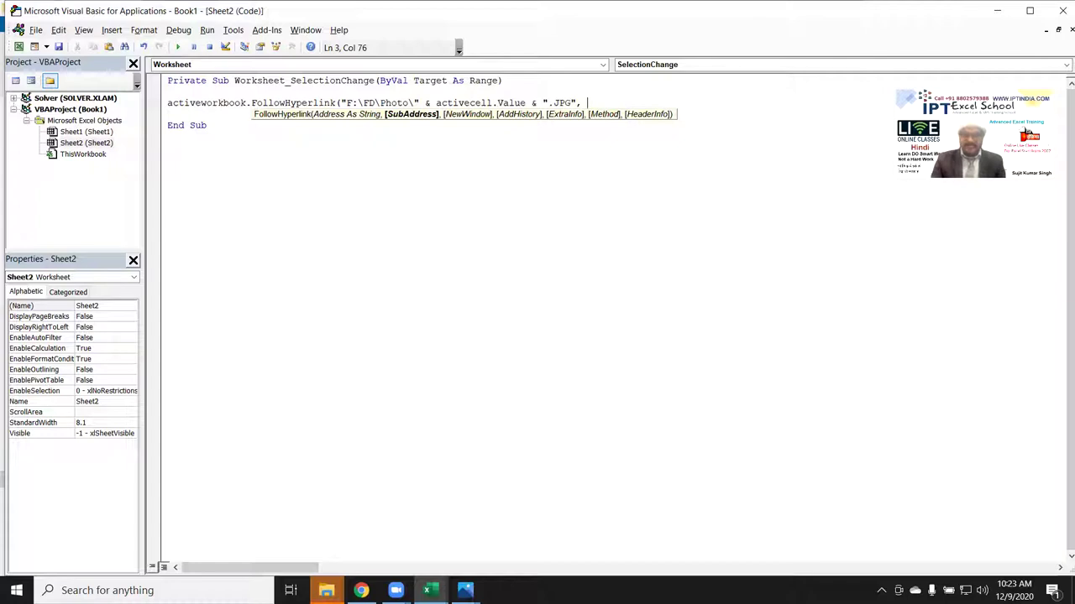
key("BackSpace")
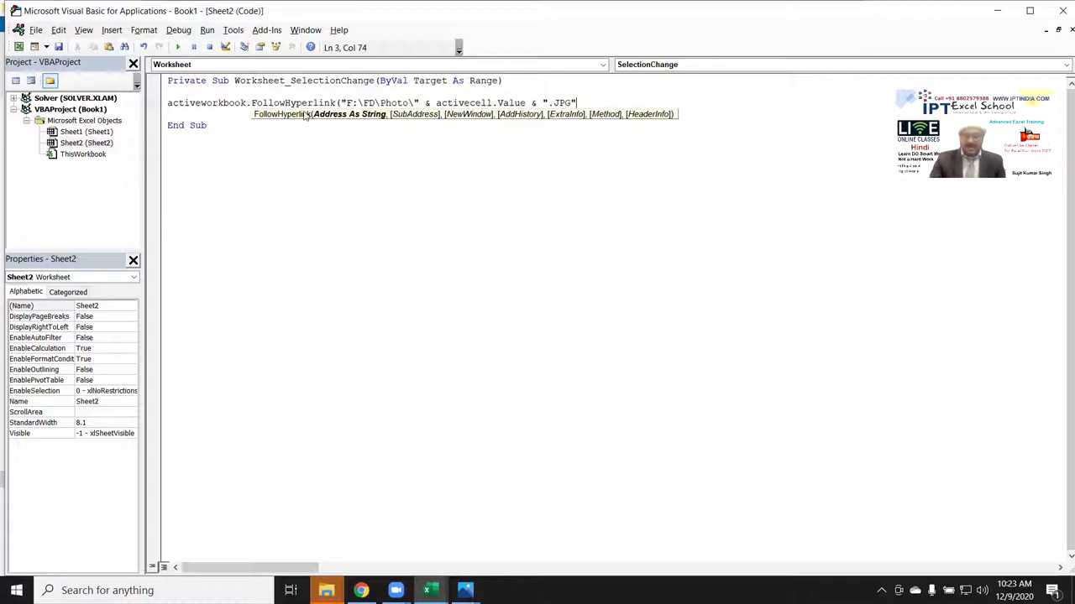
type(")")
key("Return")
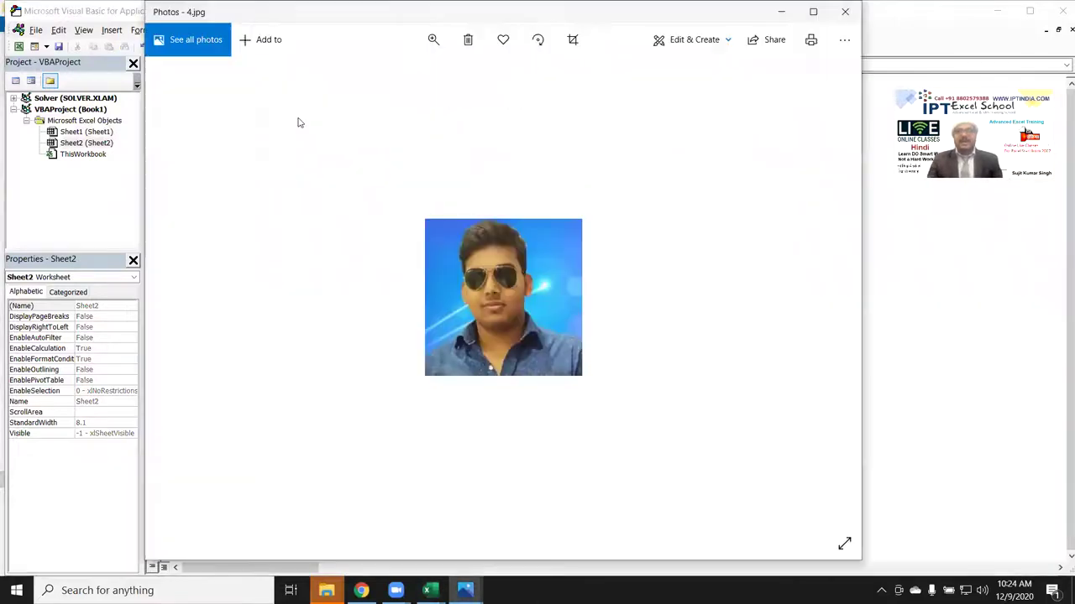
Select empty cell F10 in Excel, accept the security warning, and debug the hyperlink error.
key("alt+Tab")
key("alt+Tab")
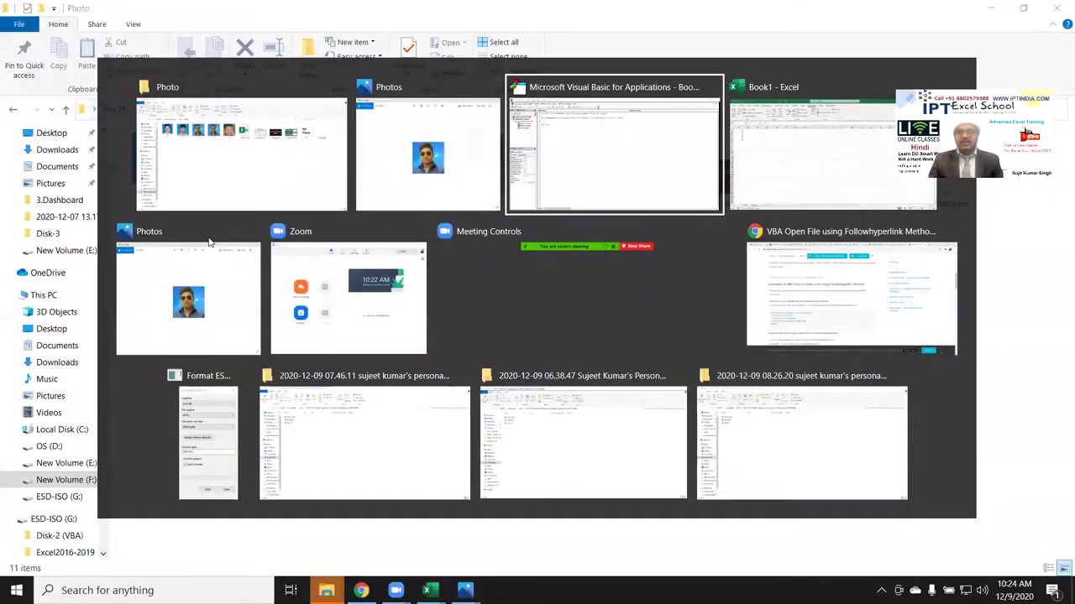
left_click(292, 282)
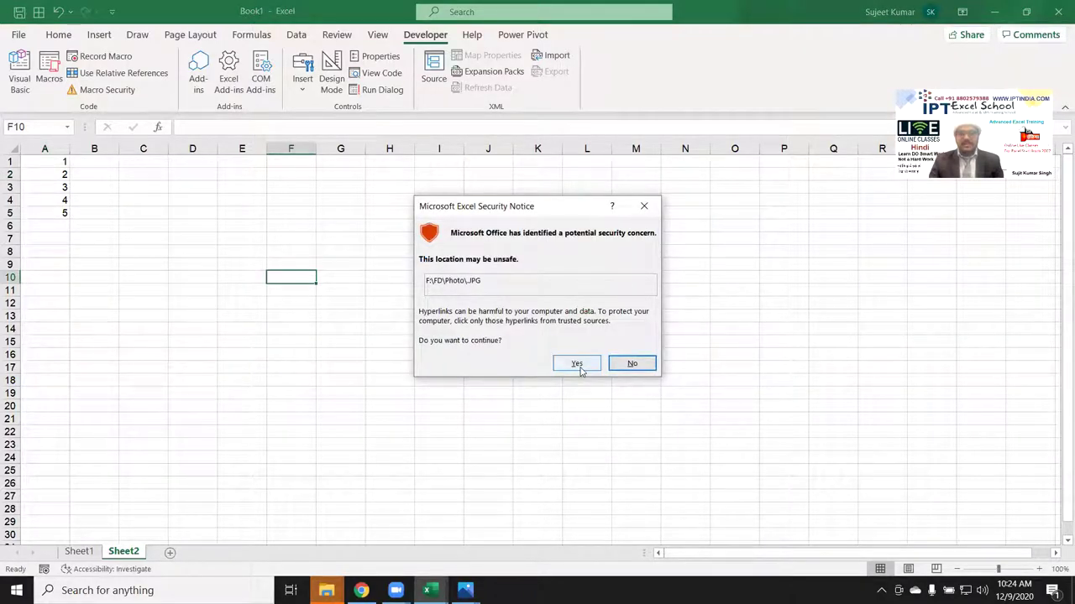
left_click(625, 367)
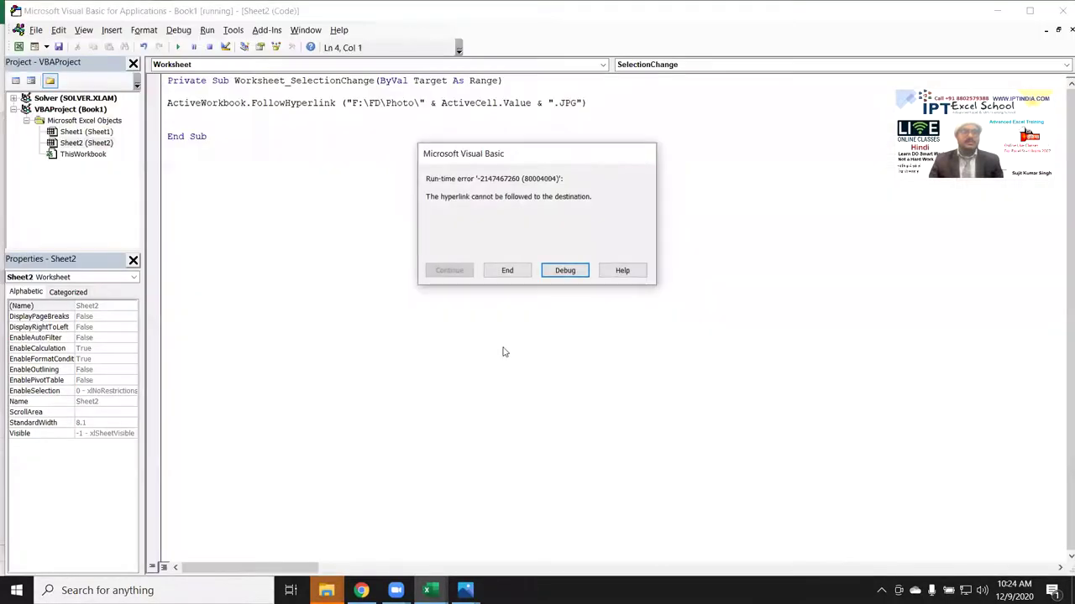
left_click(561, 274)
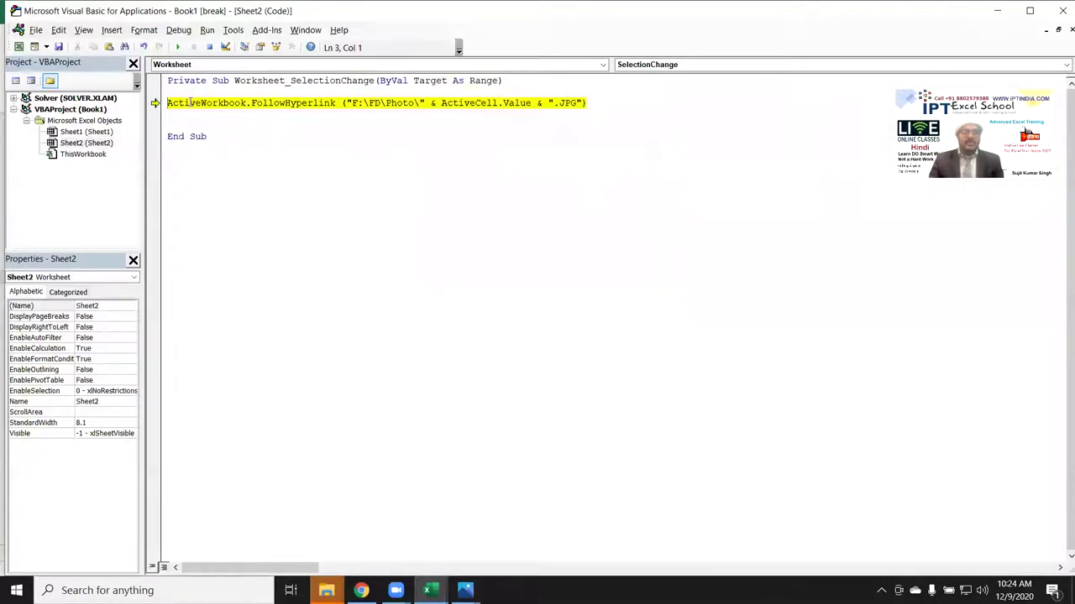
Reset the halted macro and return to the hyperlink line in Sheet2's code.
left_click(209, 47)
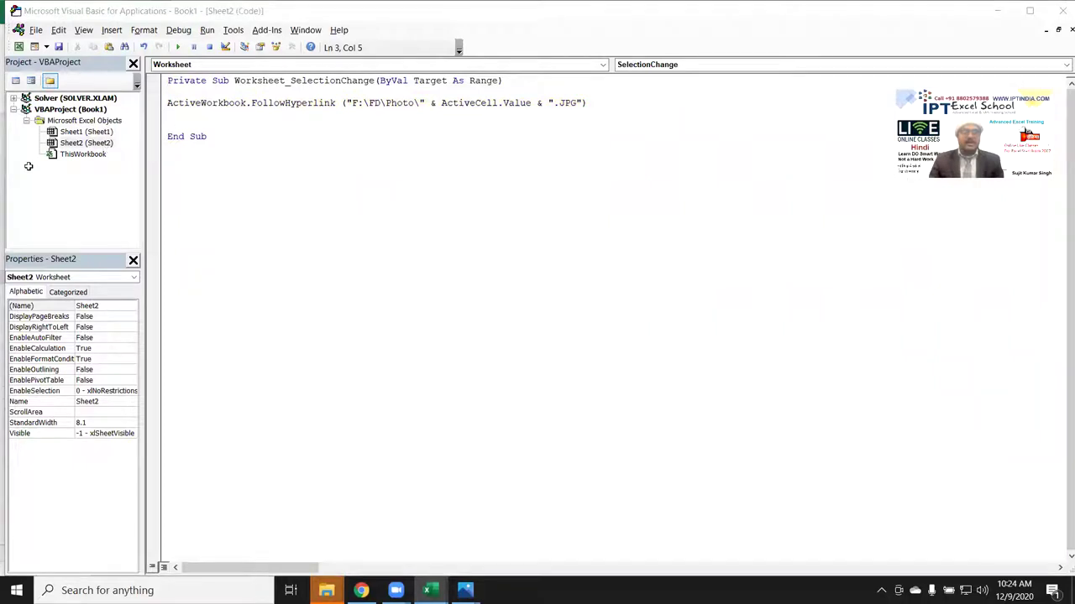
key("alt+F11")
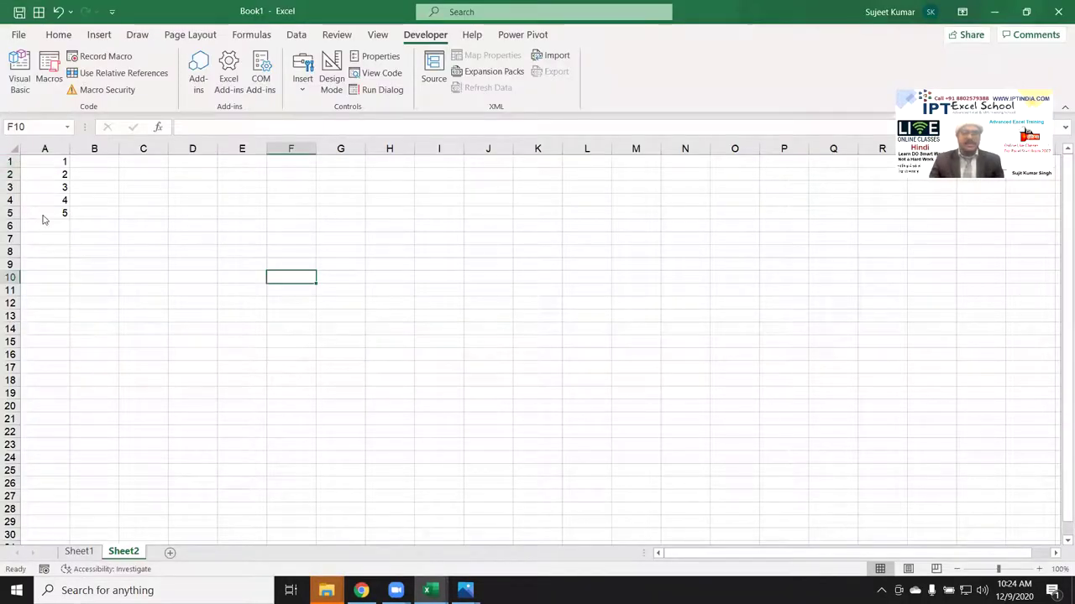
key("alt+F11")
key("Left")
key("Left")
key("Left")
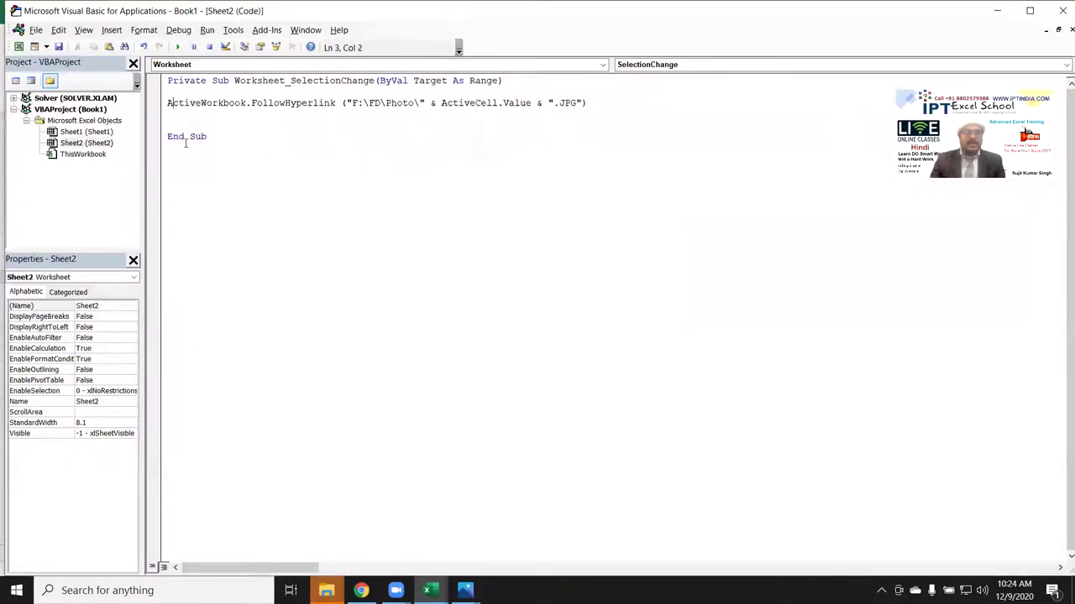
Insert If ActiveCell.Row <= 5 Or ActiveCell.Column = 1 Then above the hyperlink line.
key("Left")
key("Return")
key("Return")
key("Up")
key("Up")
type("if active")
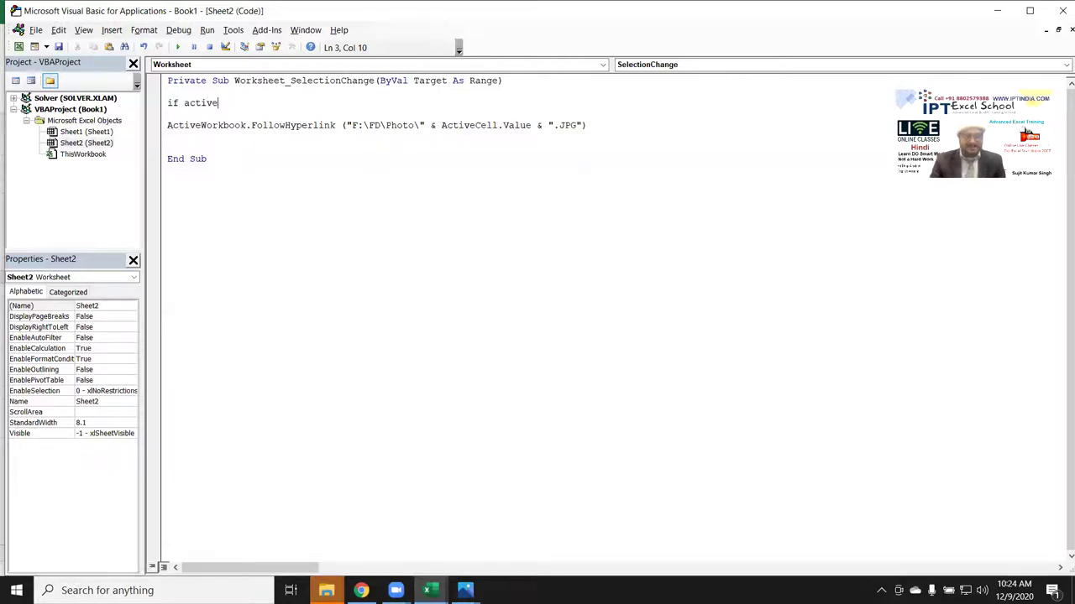
type("cell")
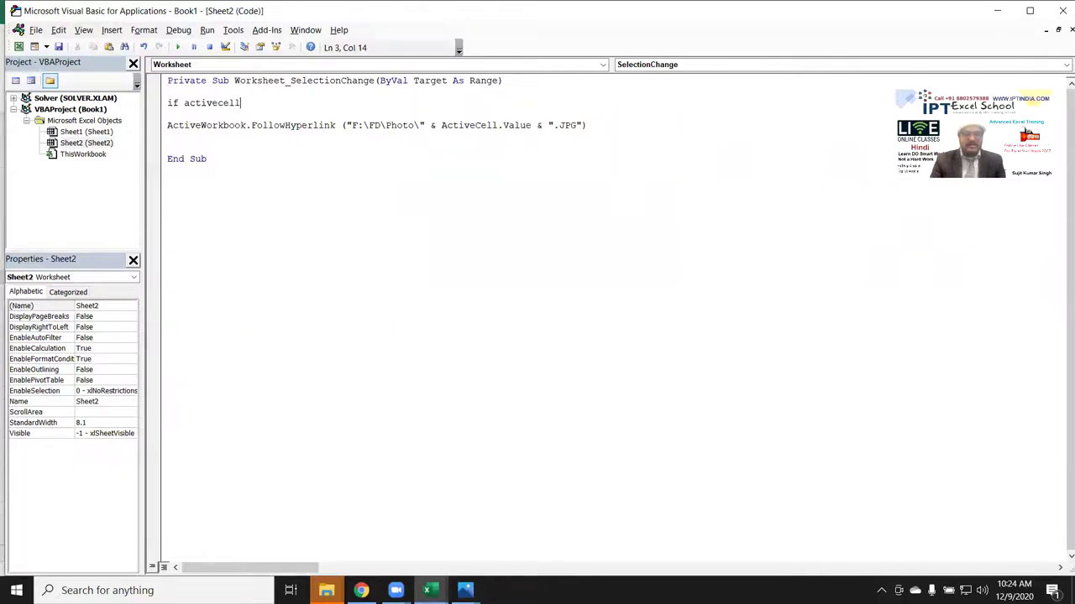
type(".")
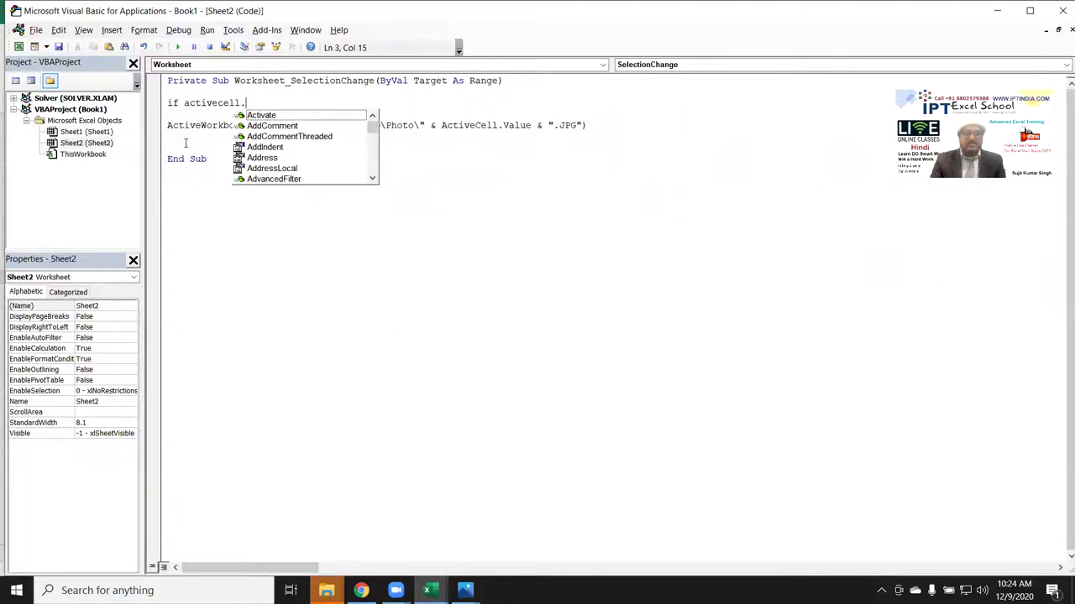
type("ro")
key("Tab")
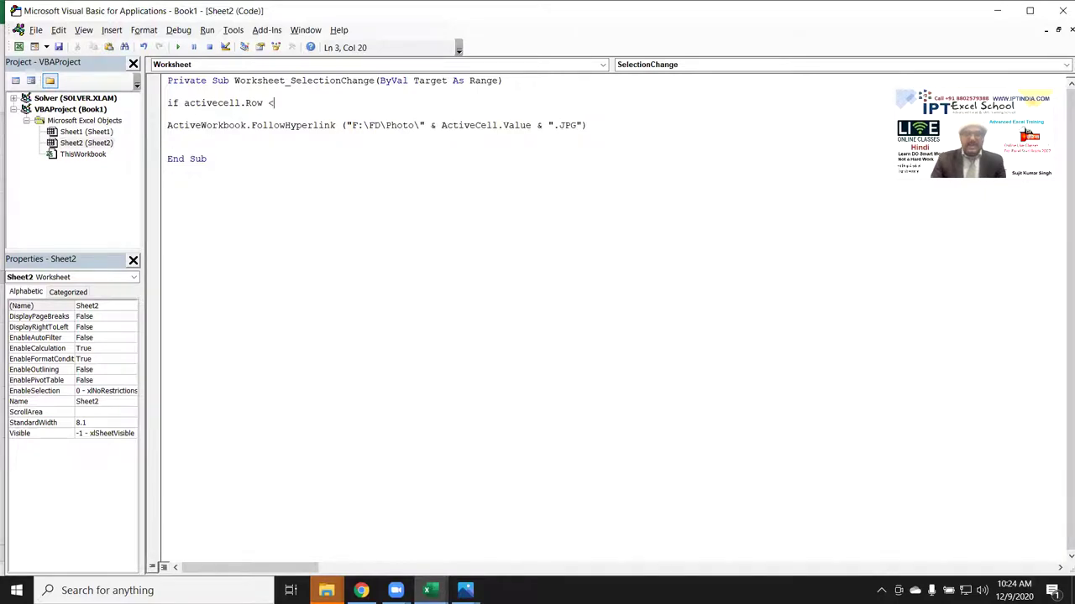
type("=5 or activece")
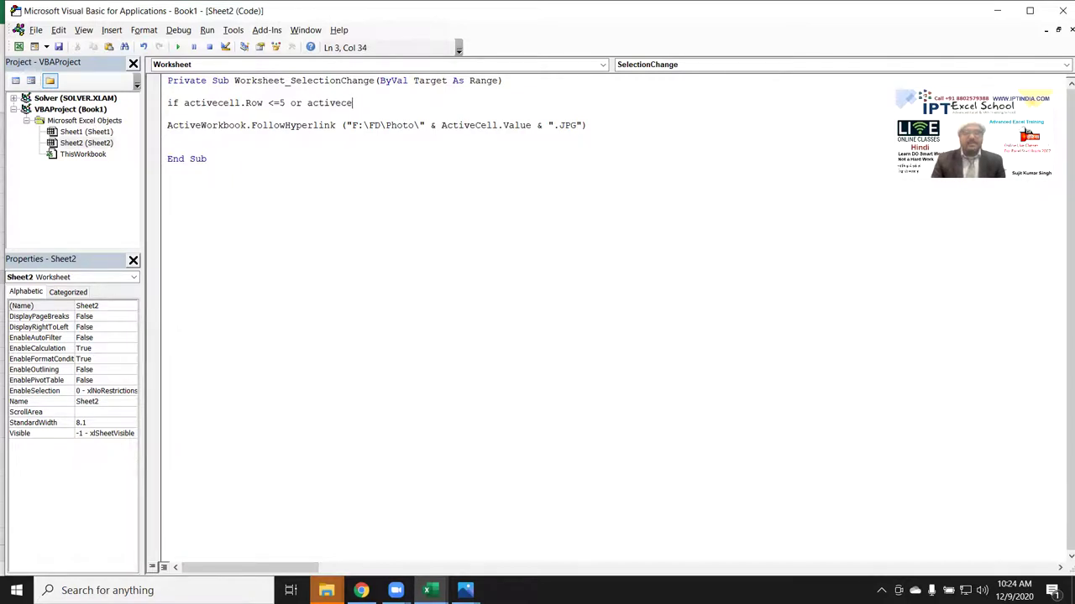
type("ll.")
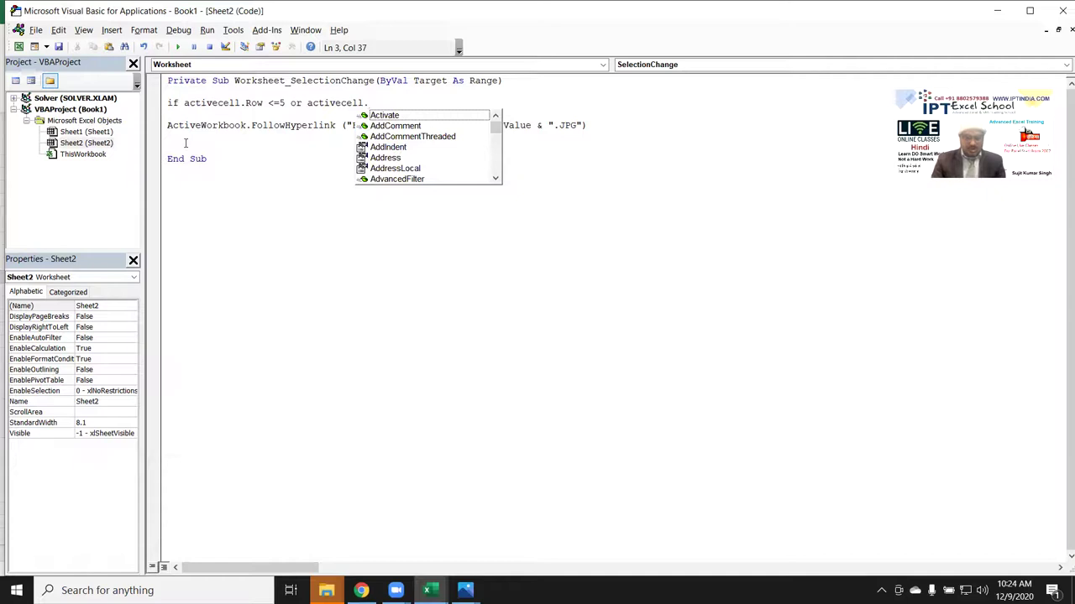
type("col")
key("Tab")
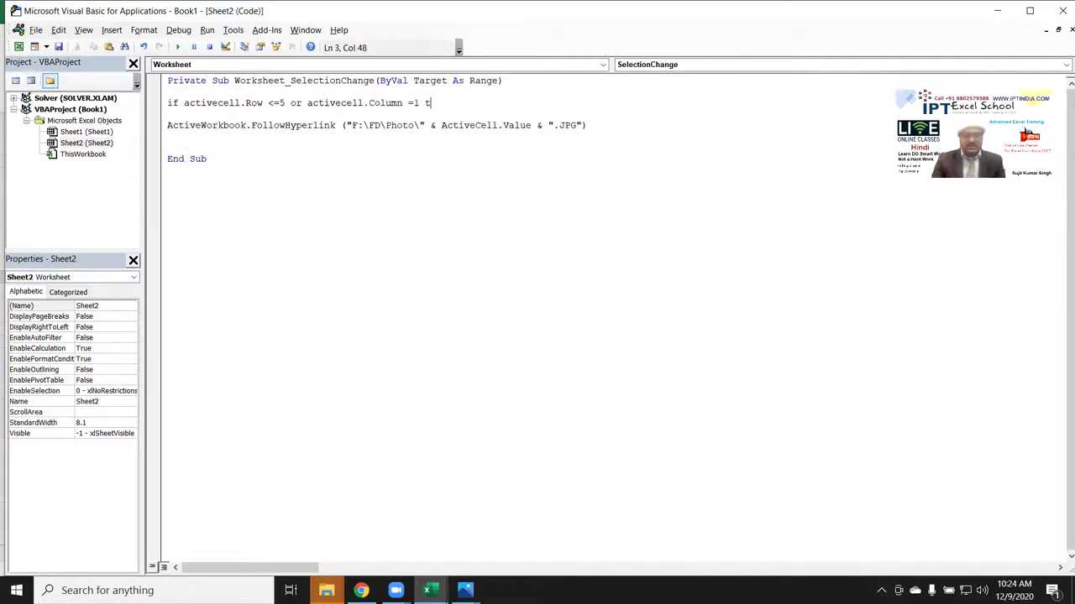
Close the condition with End If below the FollowHyperlink statement.
left_click(168, 136)
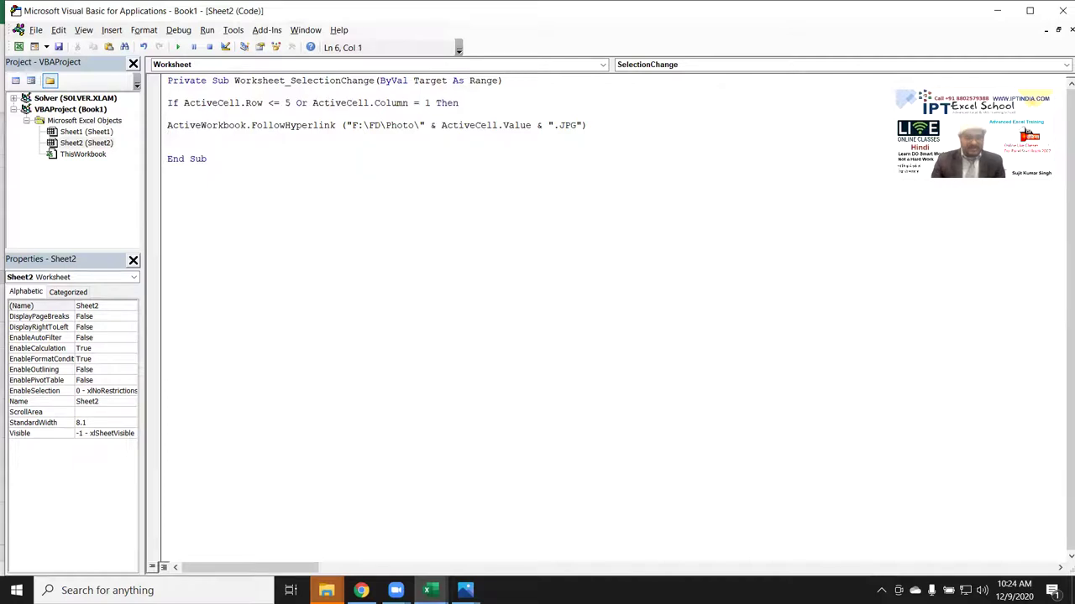
type("endif")
key("Return")
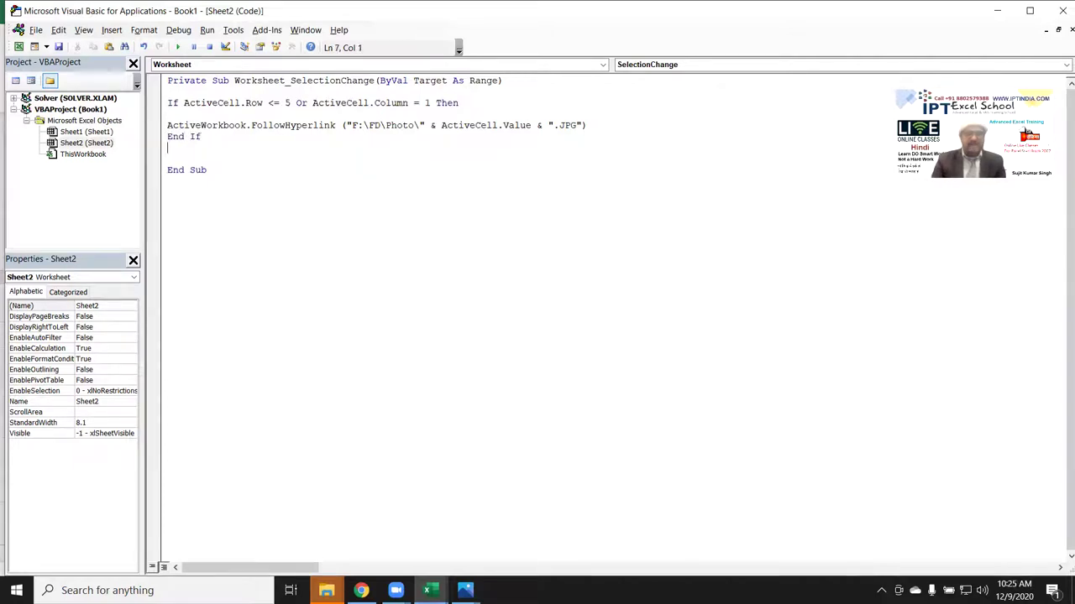
key("alt+F11")
Select several empty cells, including H8, to confirm no photo opens.
left_click(271, 237)
left_click(242, 226)
left_click(194, 278)
left_click(340, 314)
left_click(410, 254)
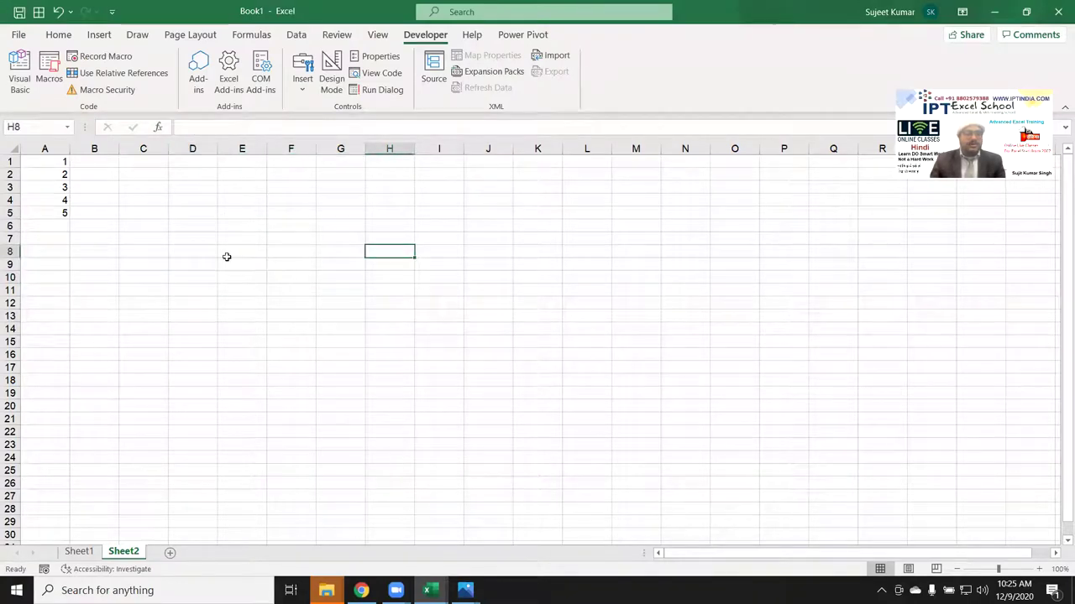
Select A2, A3, A4 and A5 in turn, closing the photos 2.jpg to 5.jpg they open.
left_click(63, 175)
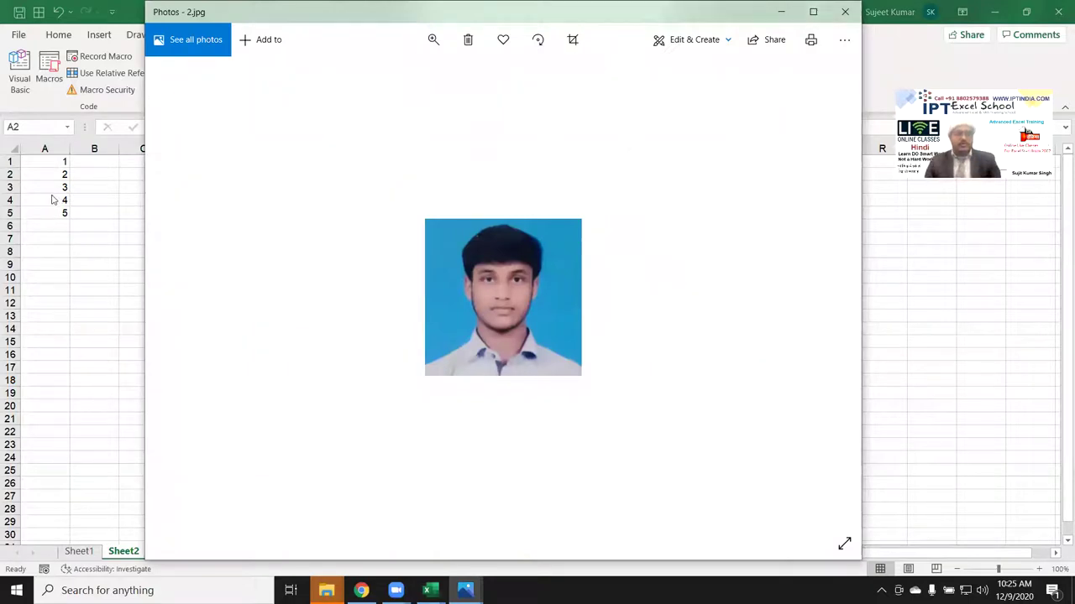
left_click(53, 178)
left_click(53, 188)
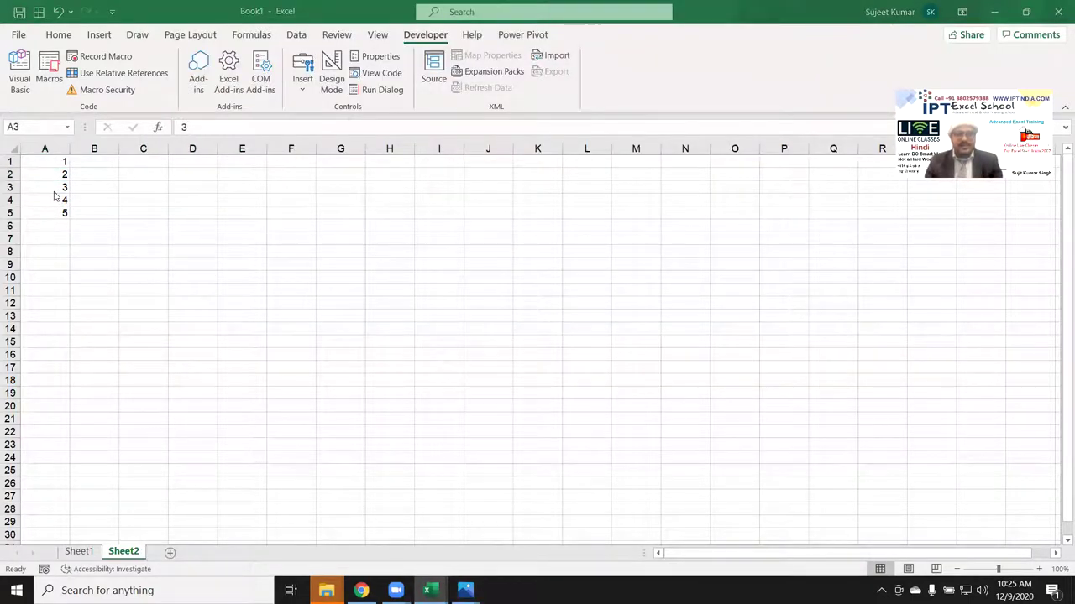
left_click(55, 200)
left_click(56, 201)
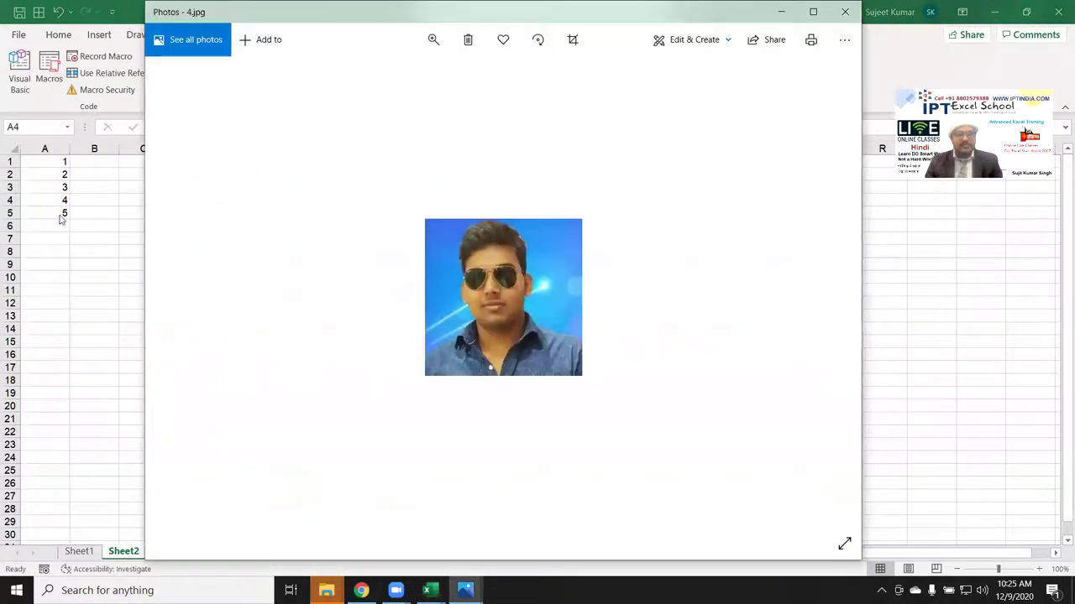
left_click(59, 212)
left_click(60, 215)
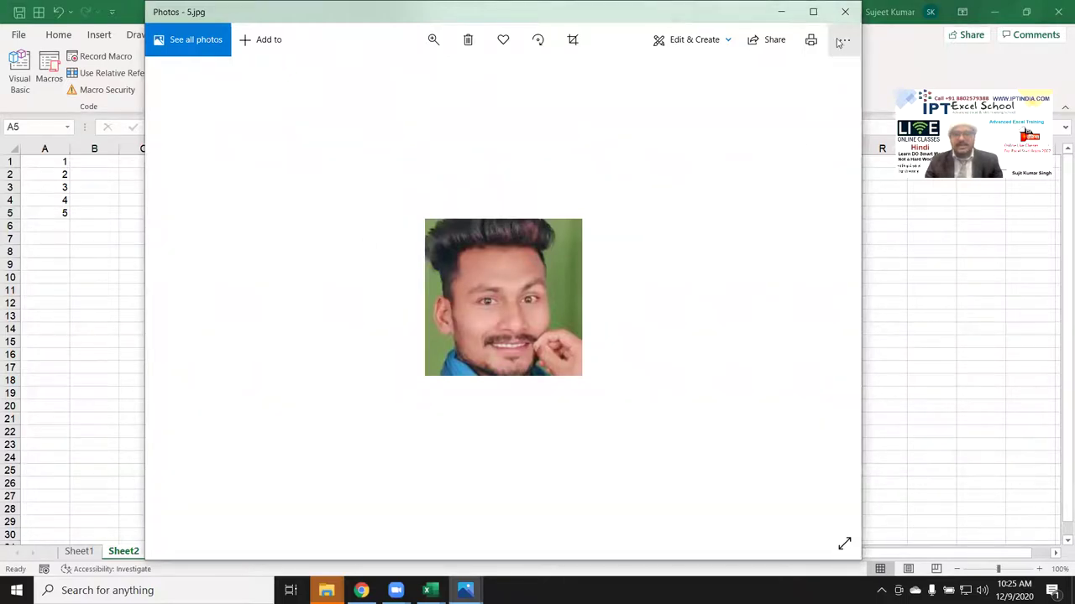
left_click(844, 12)
mouse_move(465, 591)
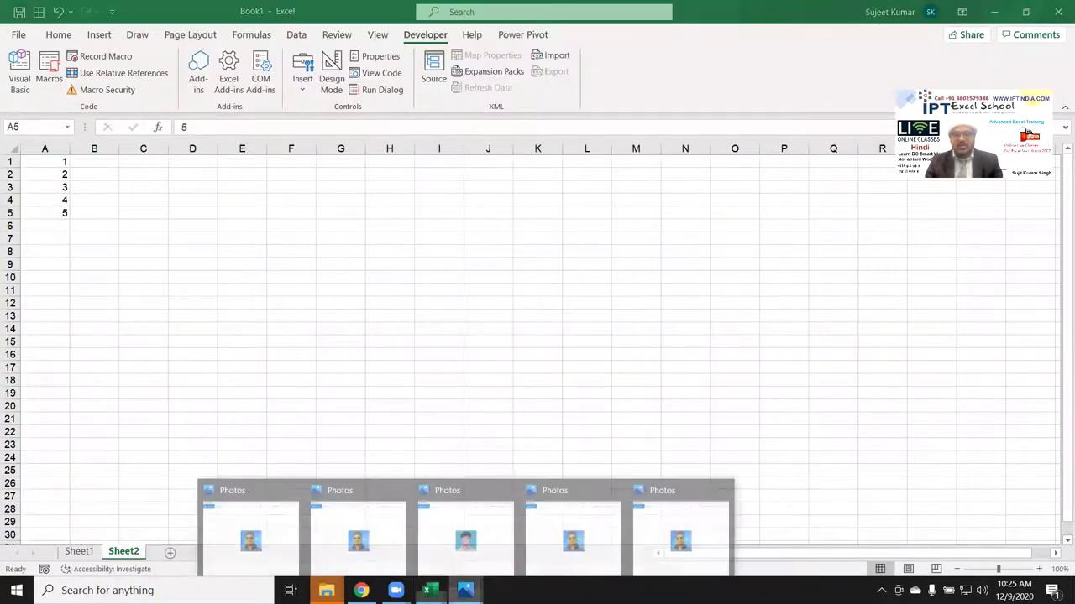
Close the five open Photos windows, then select empty cell D10 to confirm nothing opens.
left_click(722, 486)
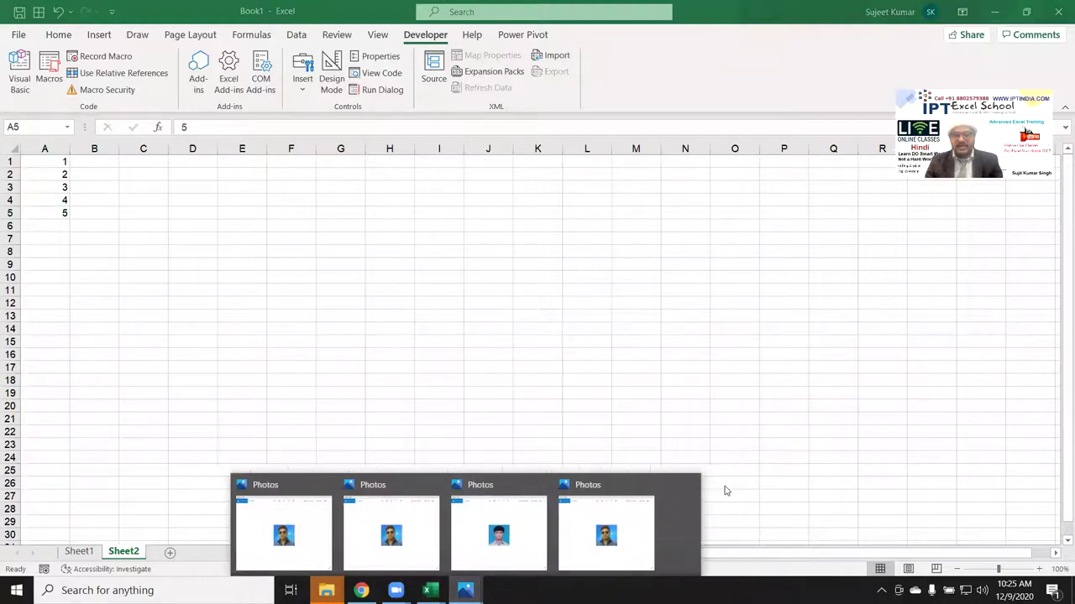
left_click(669, 486)
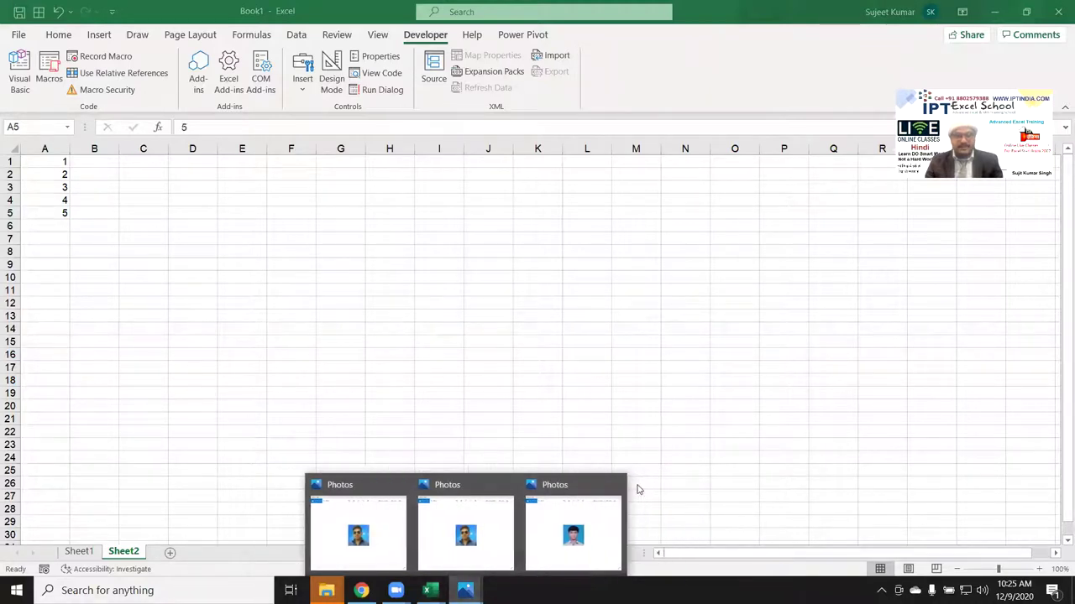
left_click(619, 486)
left_click(559, 485)
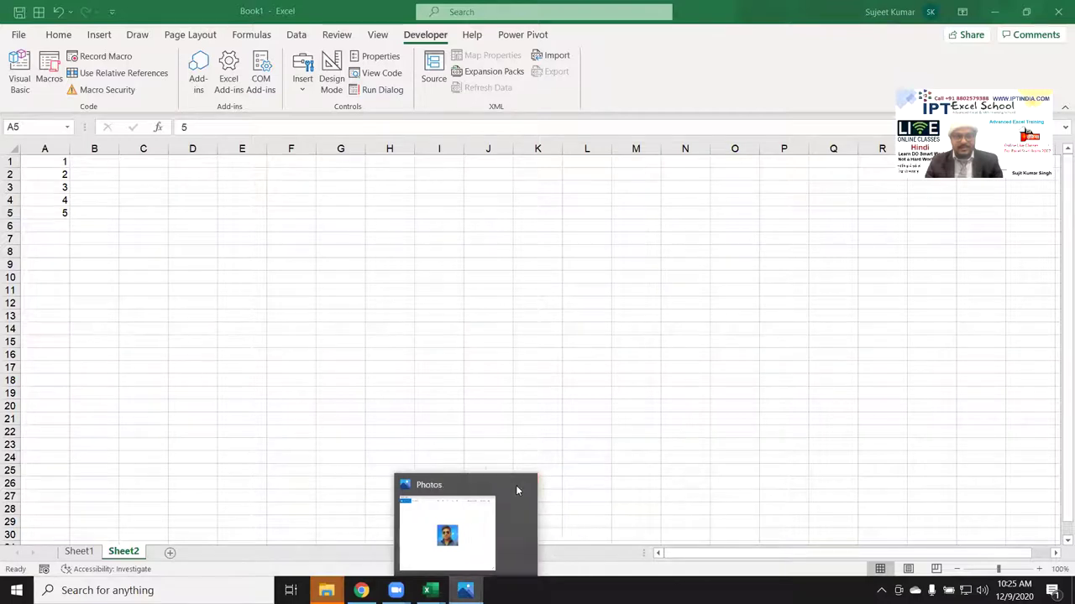
left_click(507, 485)
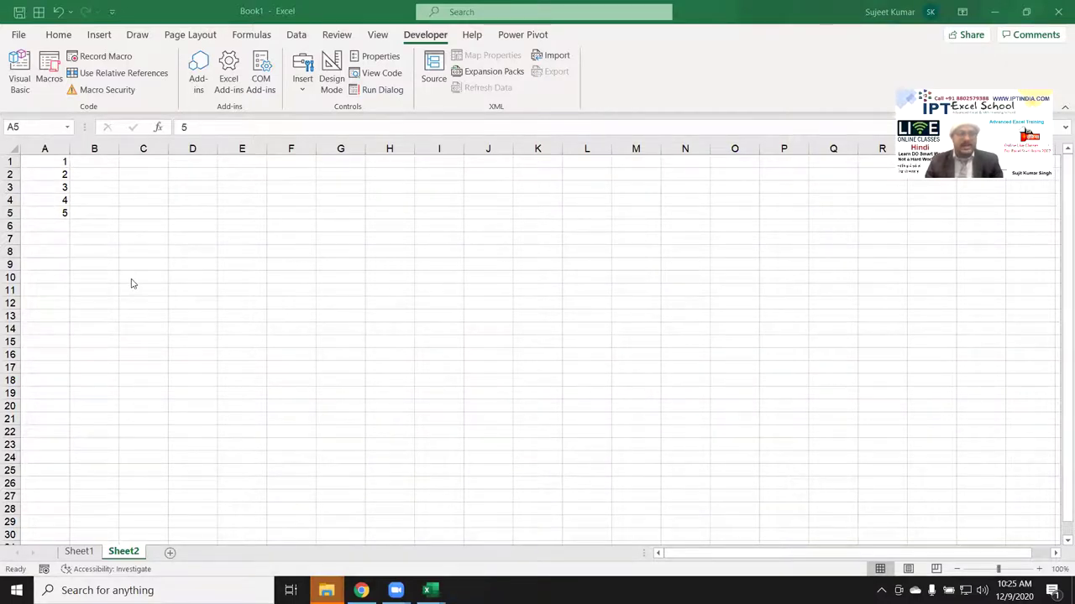
left_click(212, 278)
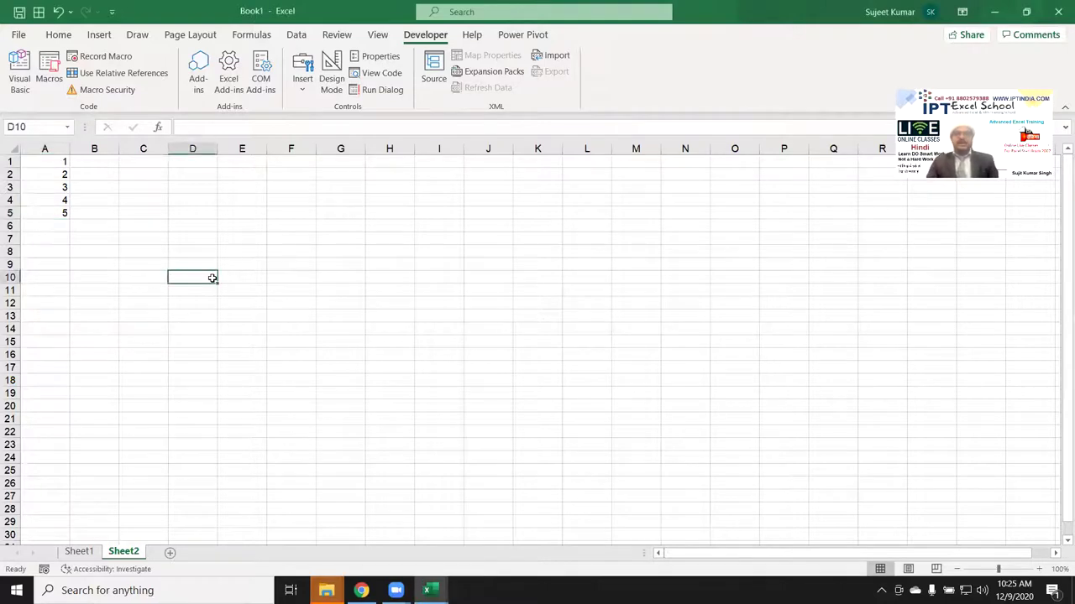